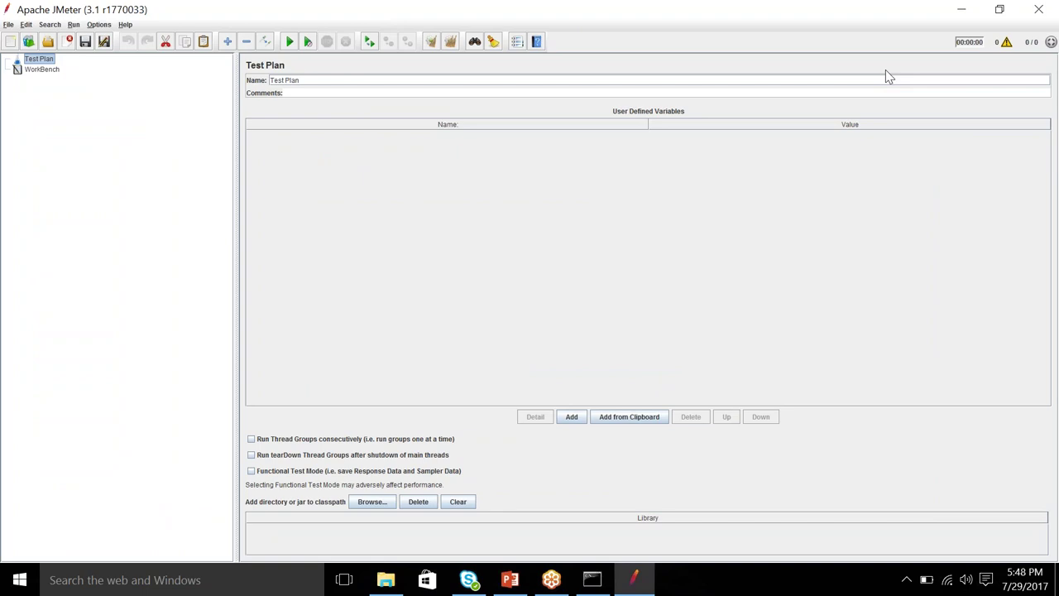
Find and launch the Chrome browser from the Windows search.
click(213, 590)
text(c)
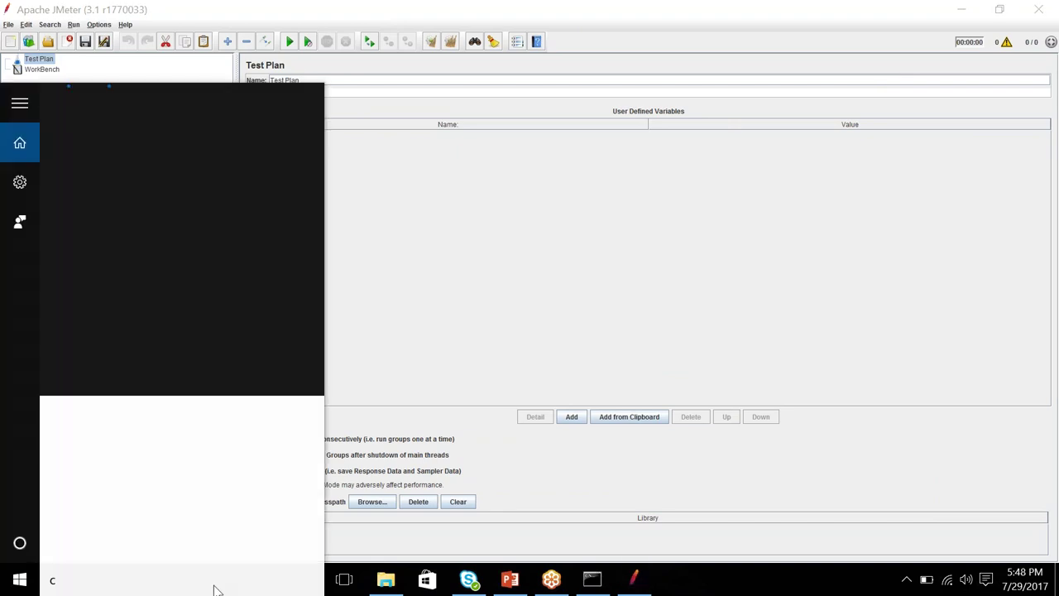
text(hrome)
key(Return)
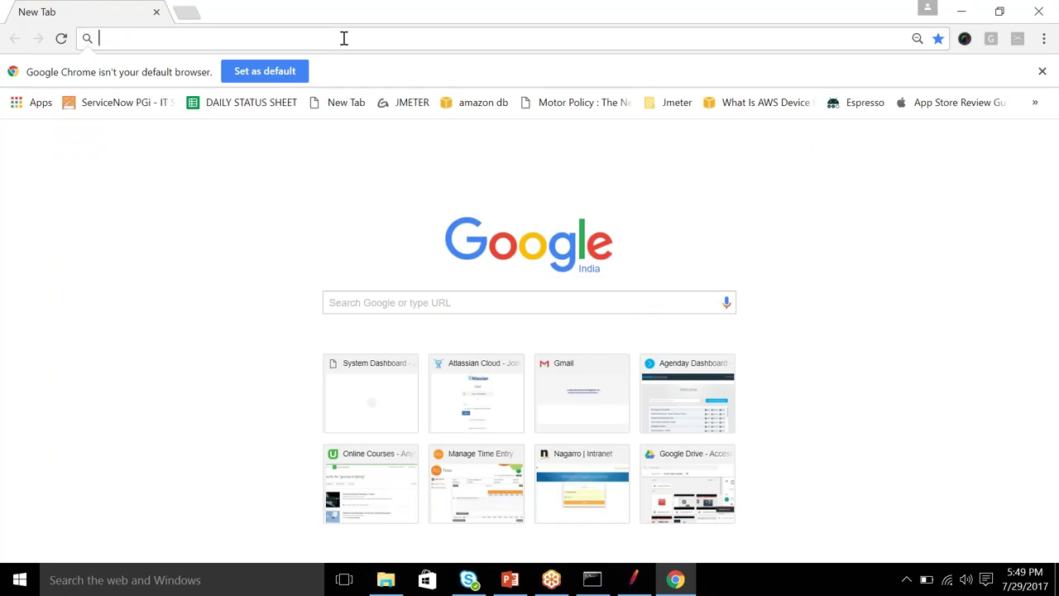
Search the web for "download blazemeter extension" and open the Chrome Web Store result for BlazeMeter | The Load Testing Cloud.
text(down)
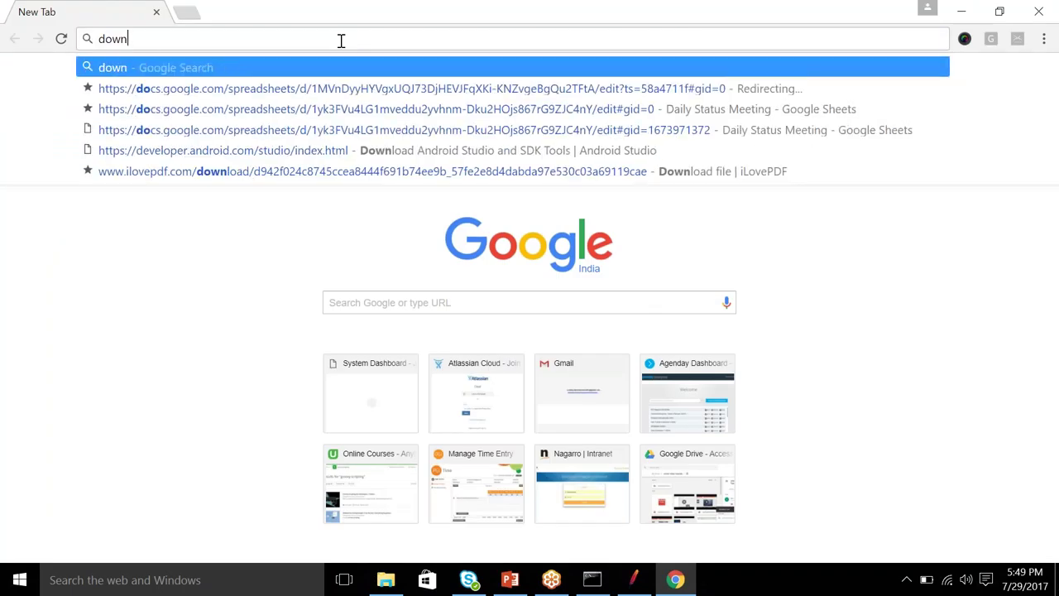
text(load blazee)
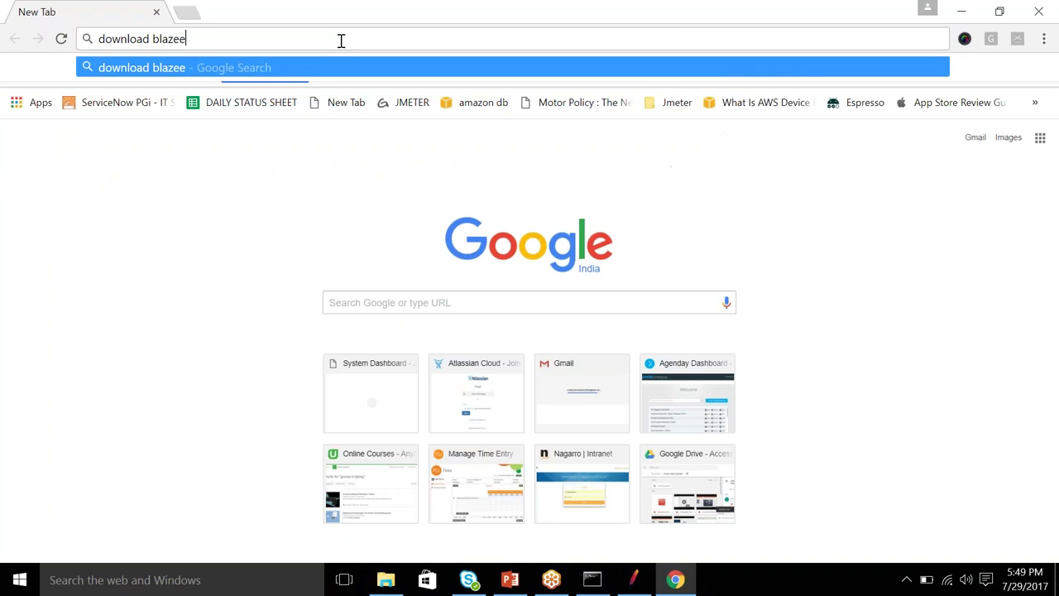
key(BackSpace)
text(meter ent)
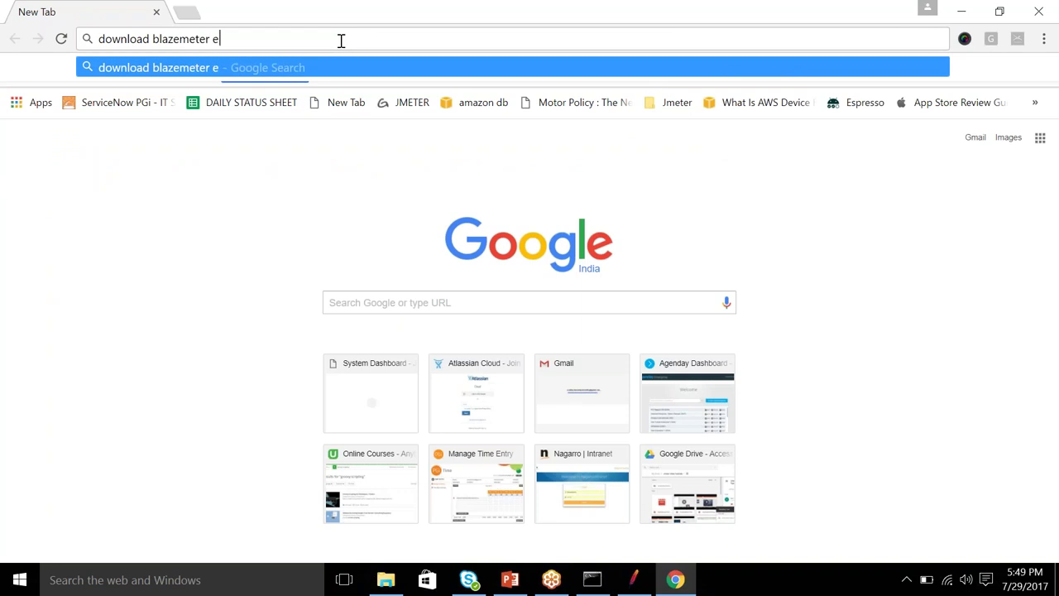
key(BackSpace)
key(BackSpace)
text(xtension)
key(Return)
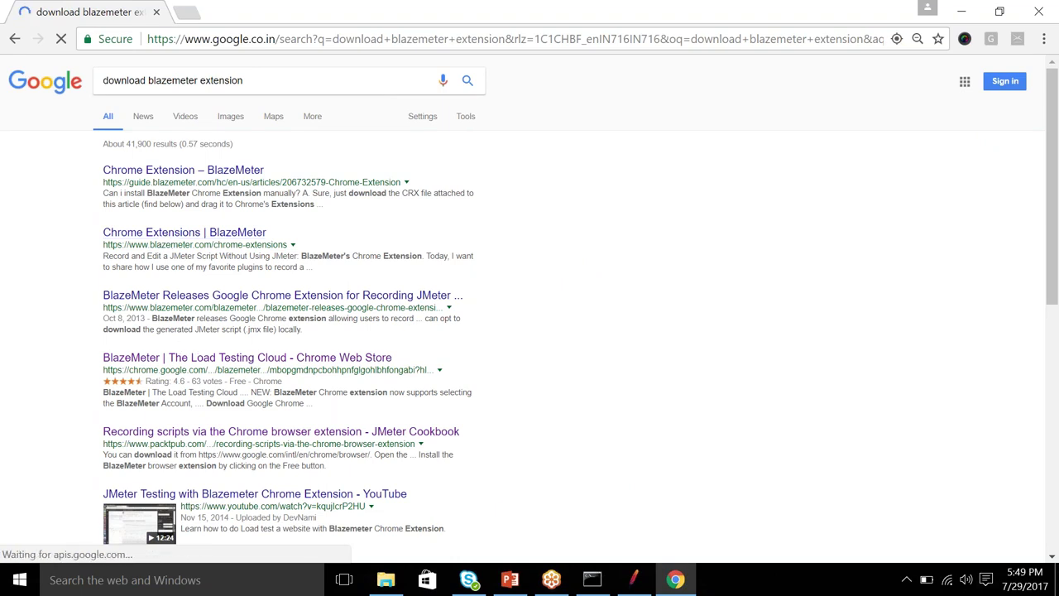
click(247, 358)
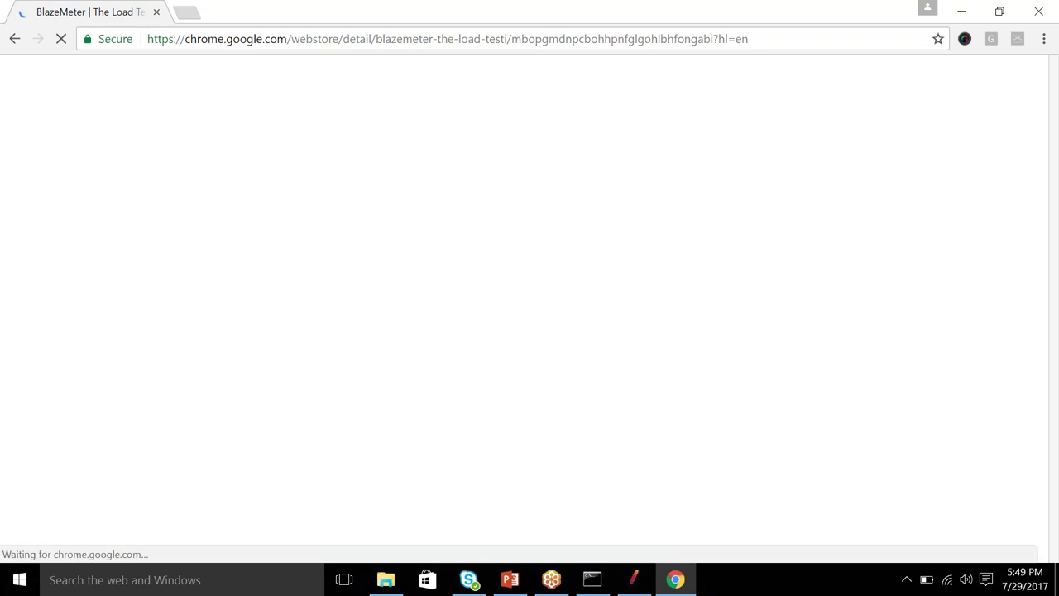
Check the browser's installed extensions for BlazeMeter, and close the extensions page and the BlazeMeter store listing.
click(1045, 40)
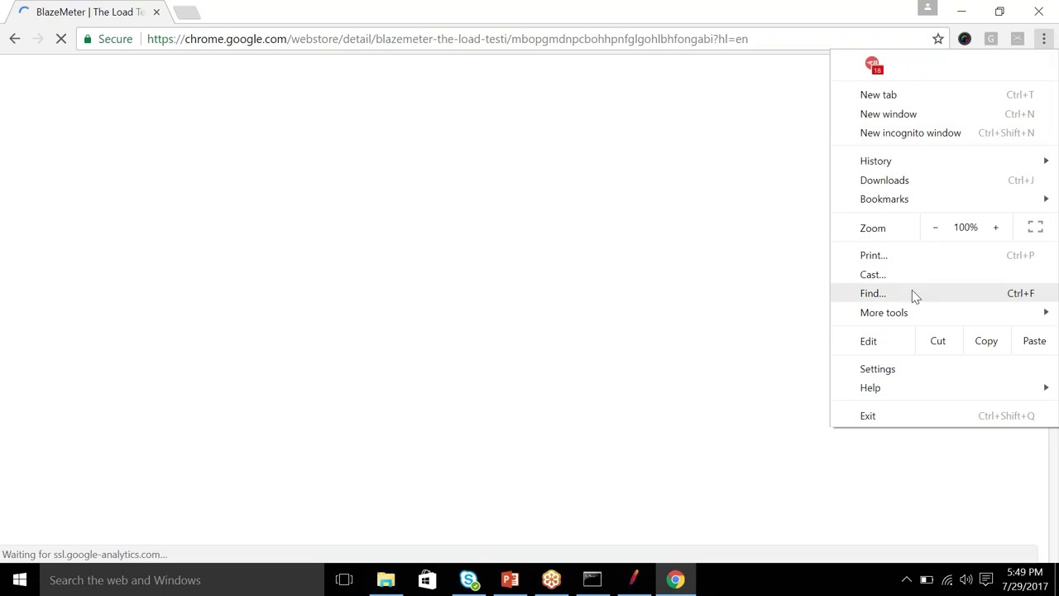
mouse_move(904, 317)
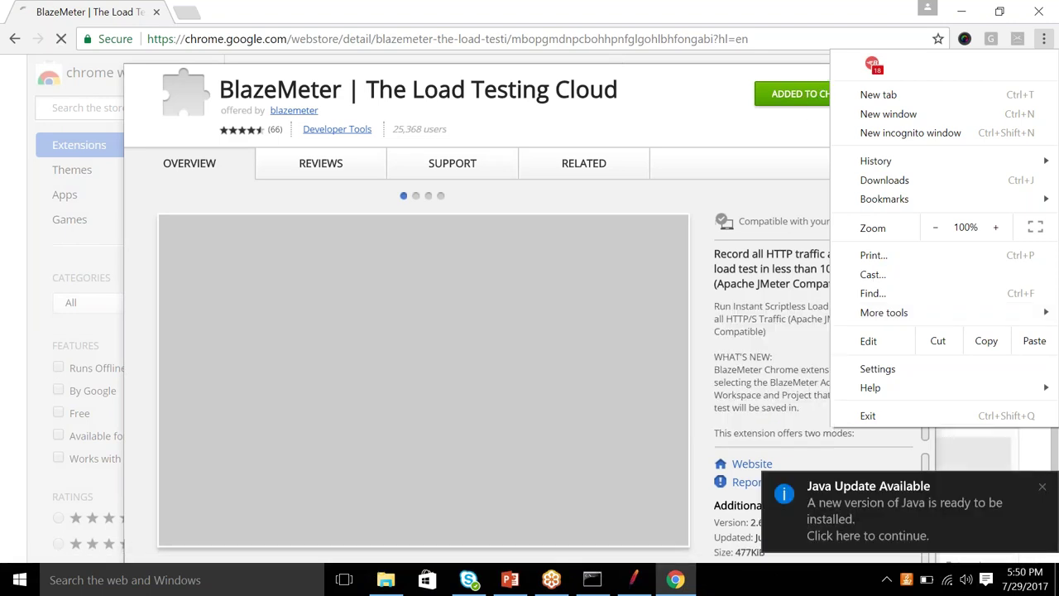
click(1044, 39)
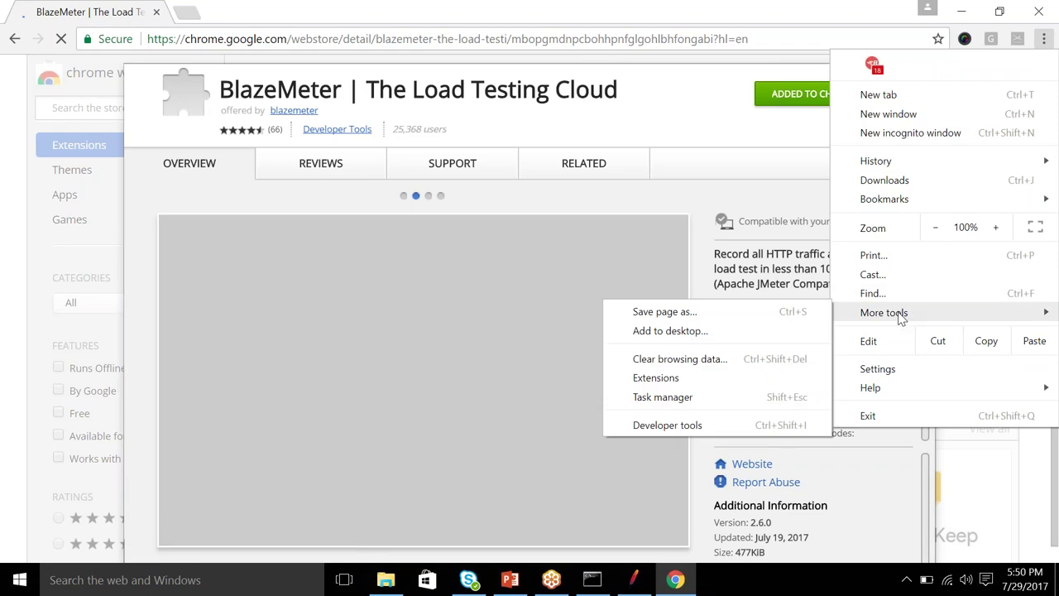
click(641, 377)
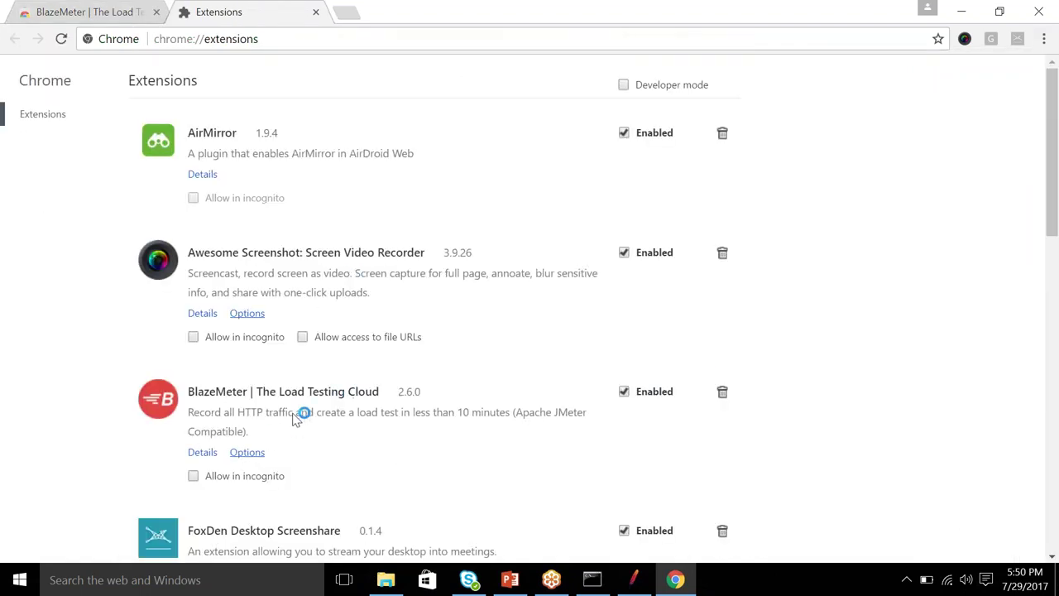
click(317, 12)
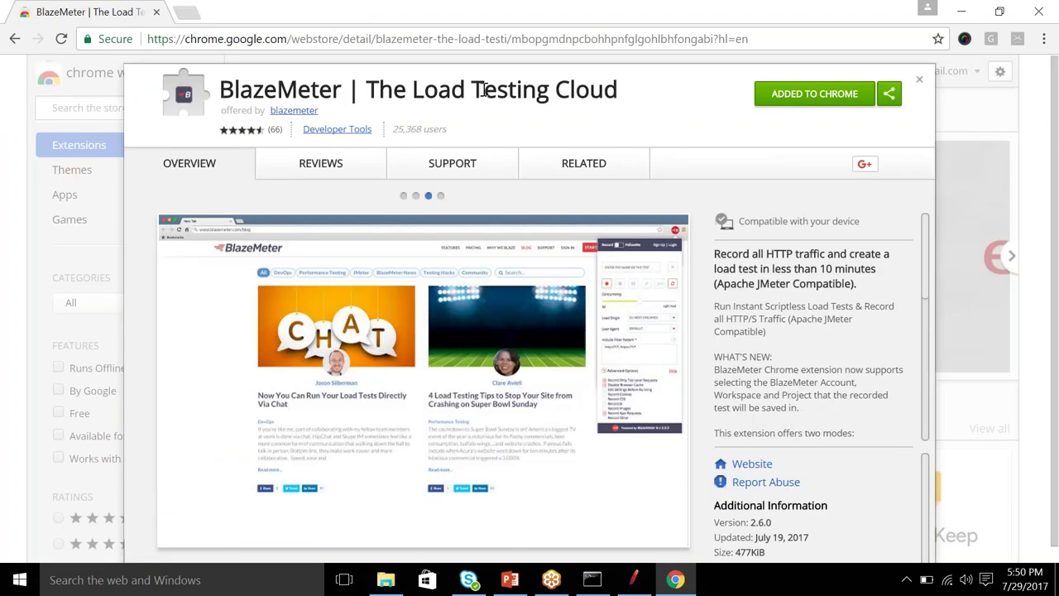
click(920, 79)
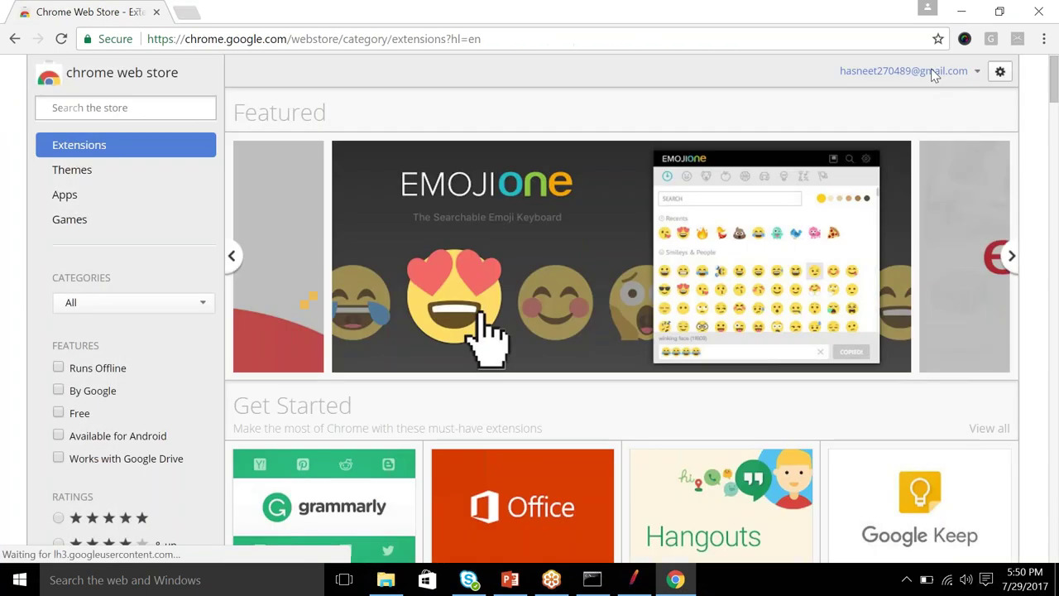
Open the BlazeMeter extension in its Record mode and name the test R2.
drag(991, 45, 875, 70)
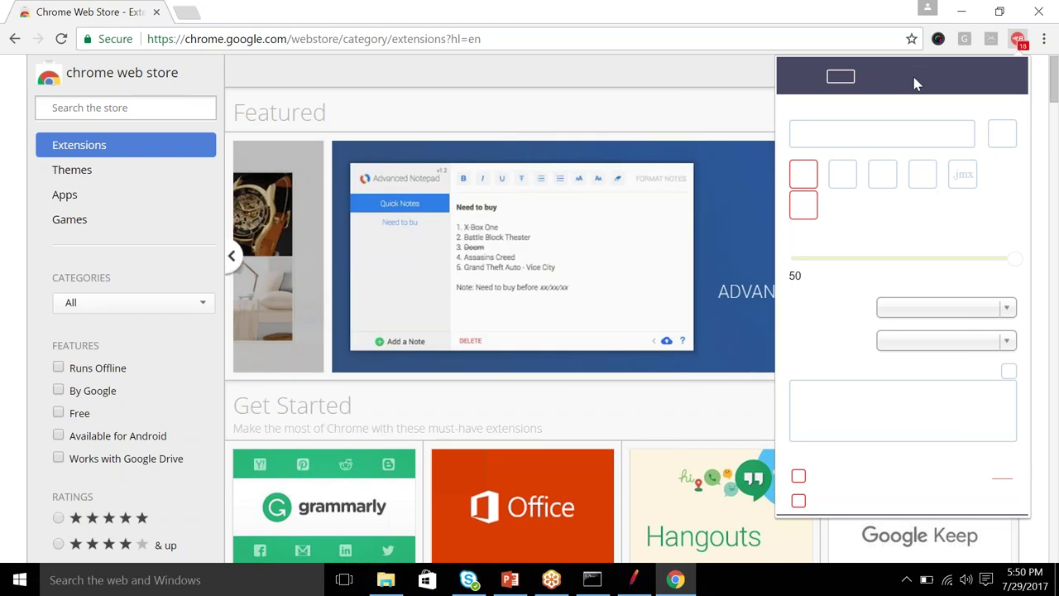
double_click(807, 75)
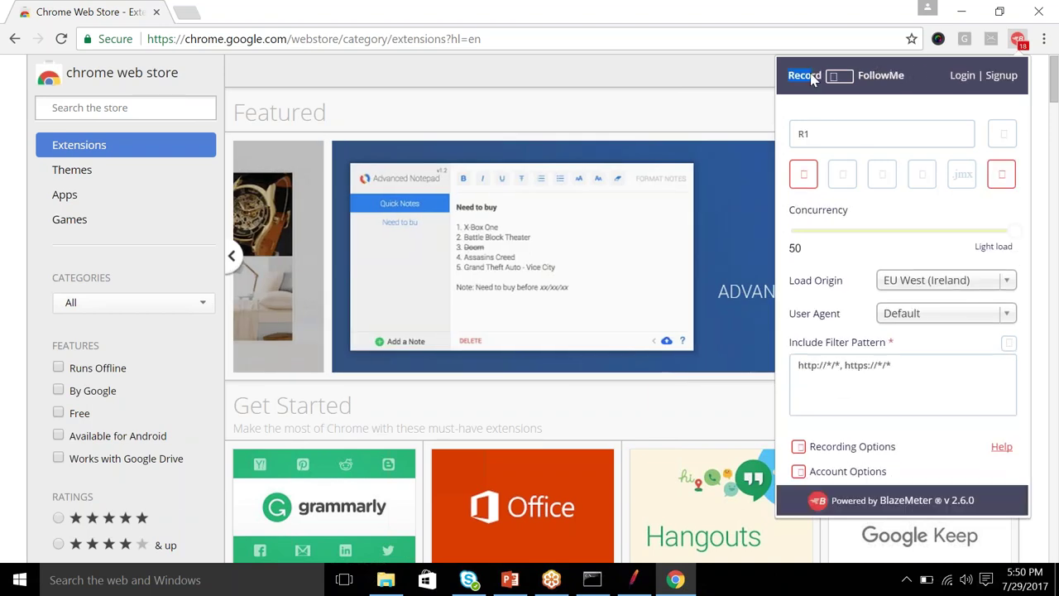
click(828, 134)
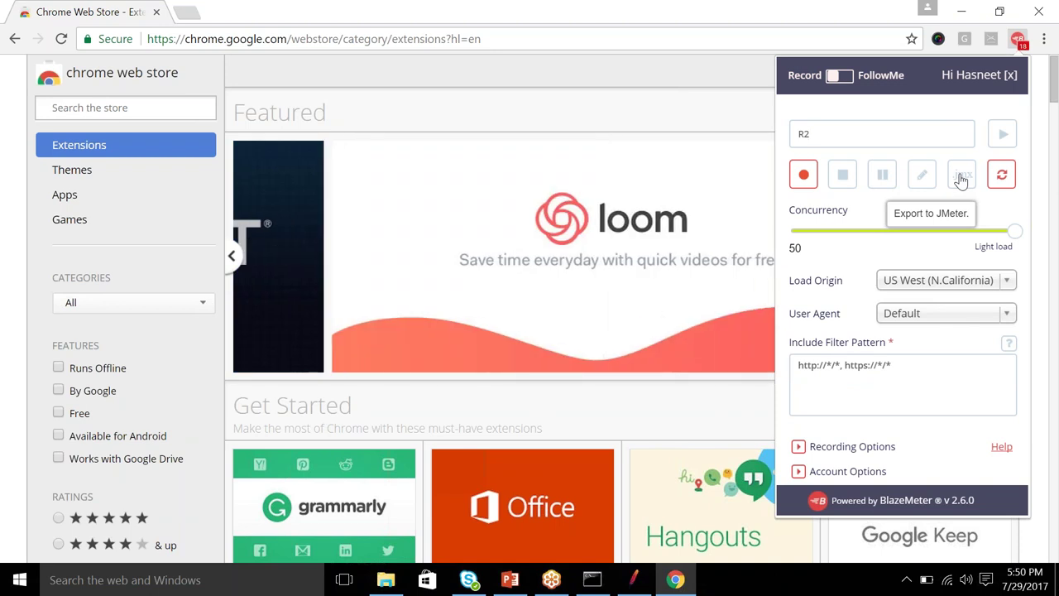
Expand BlazeMeter's recording options and try toggling Record Cookies and Record Only Top Level Requests.
click(862, 454)
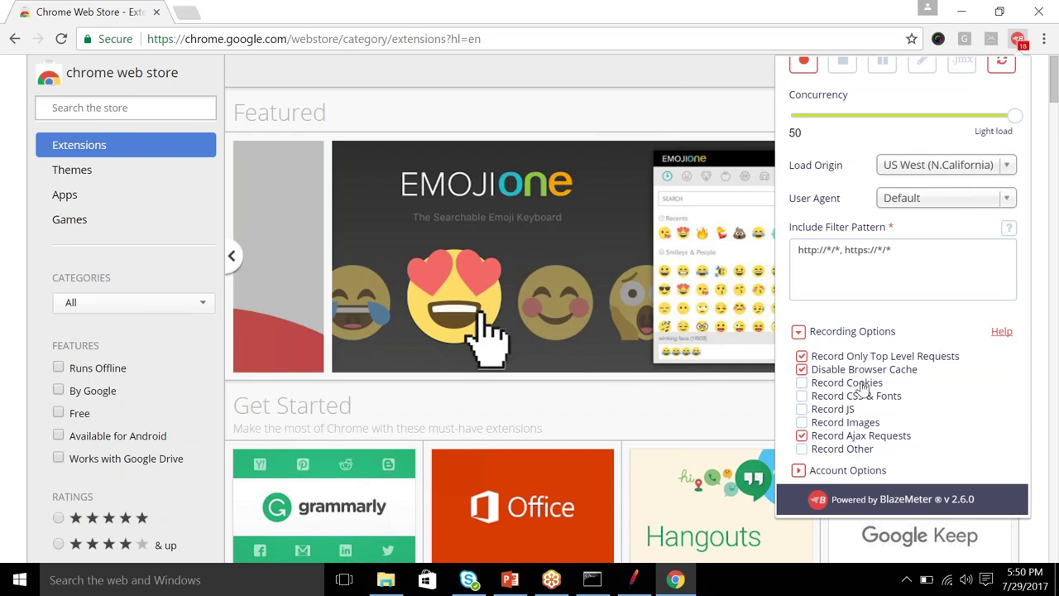
click(802, 384)
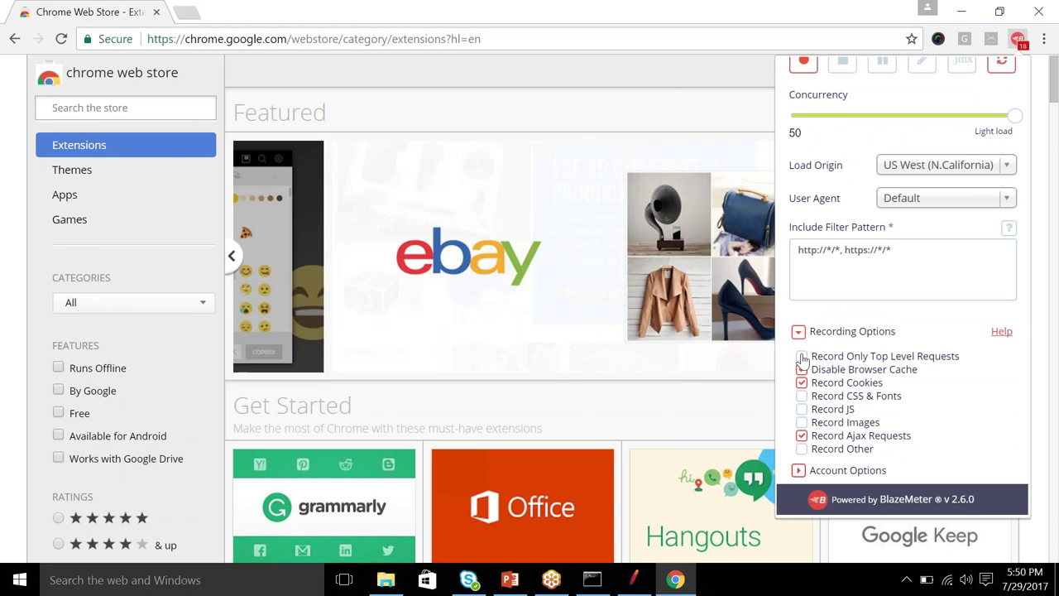
click(802, 357)
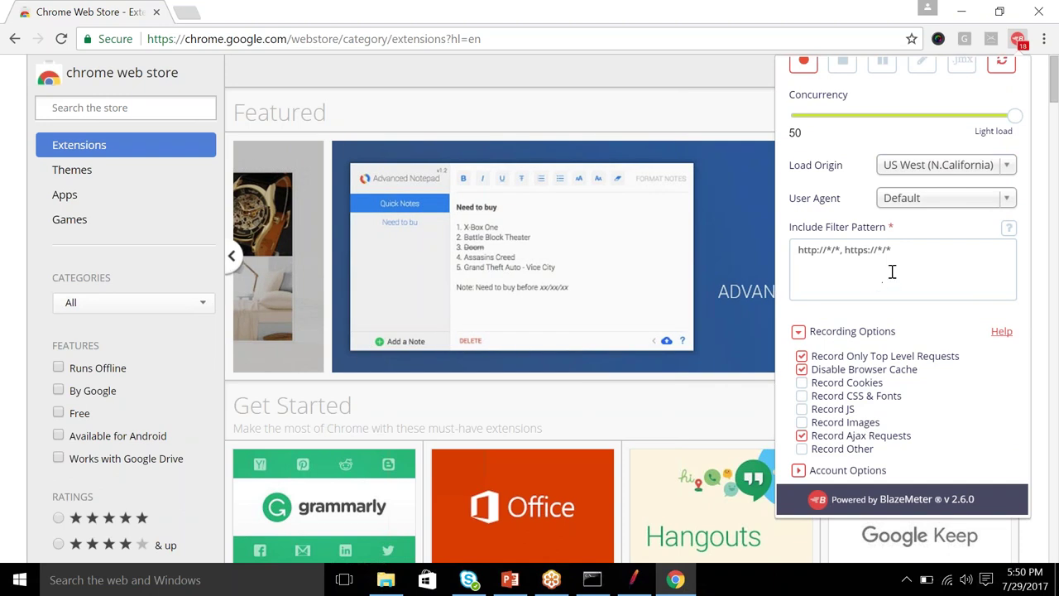
click(1056, 98)
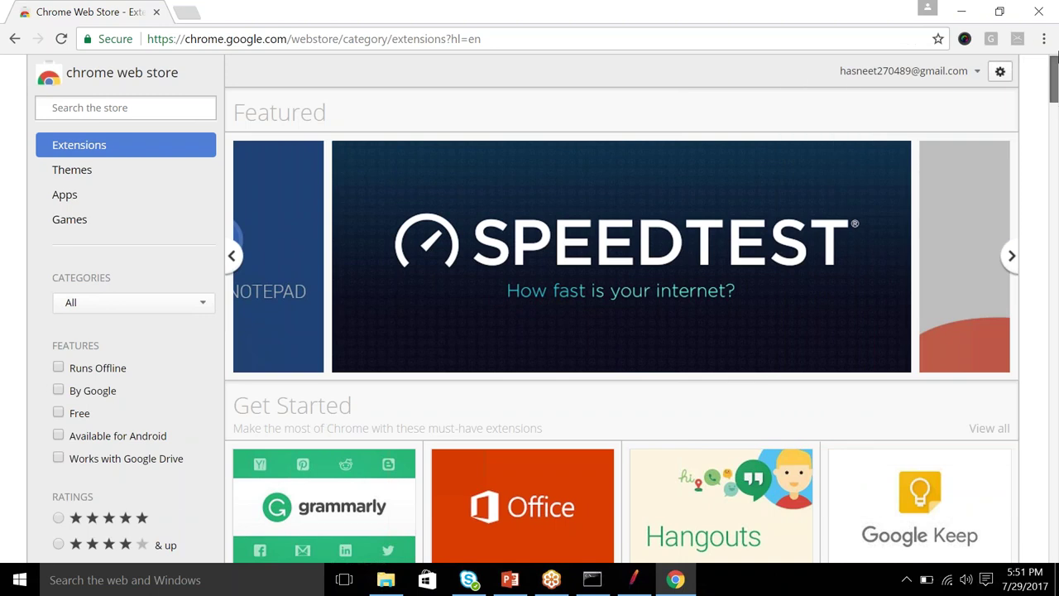
Reopen the BlazeMeter extension and start recording the R2 test.
click(1045, 39)
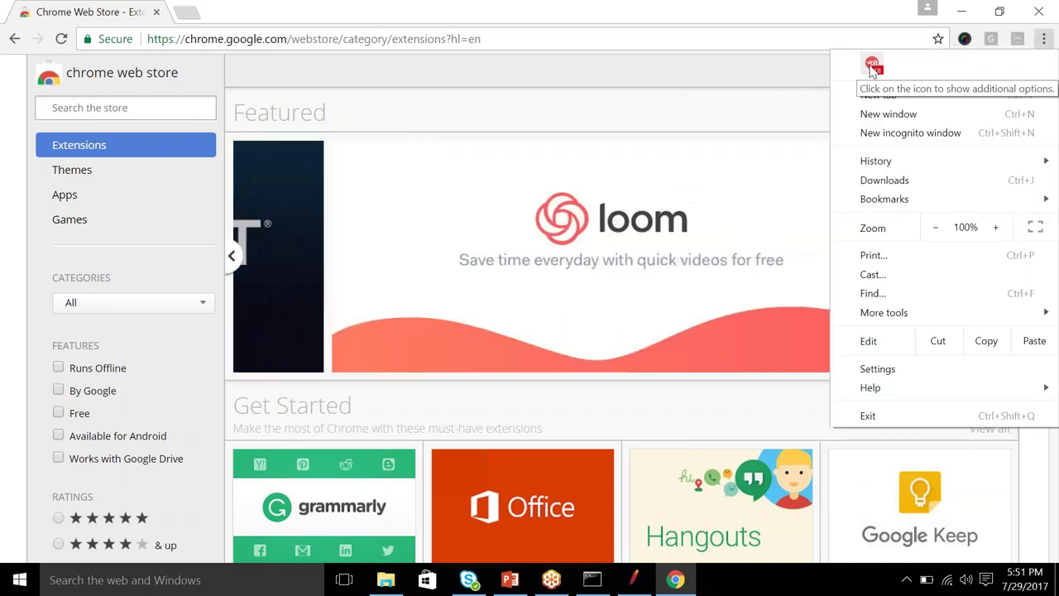
click(873, 67)
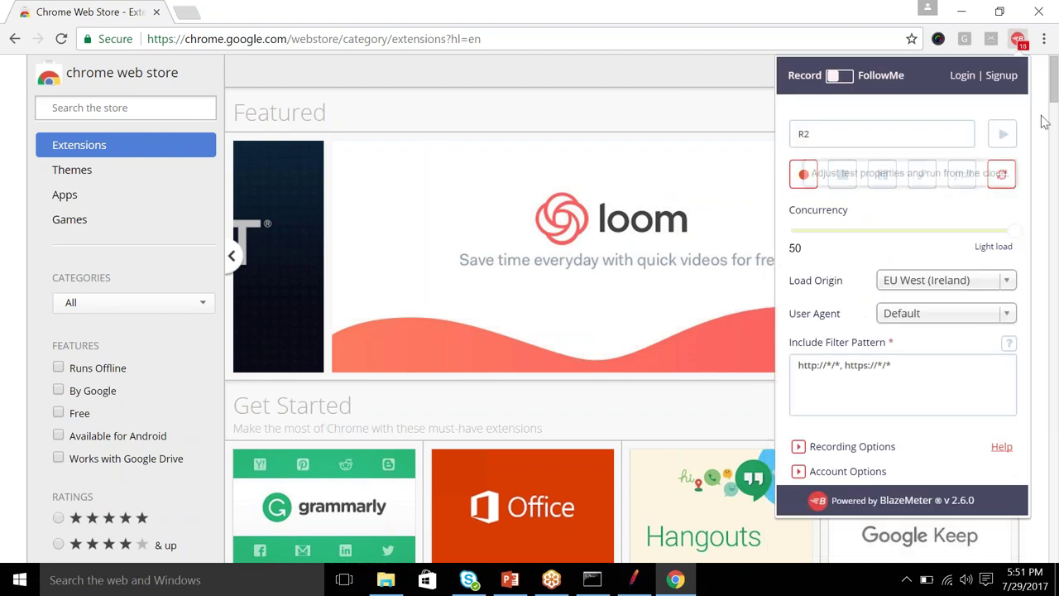
click(804, 174)
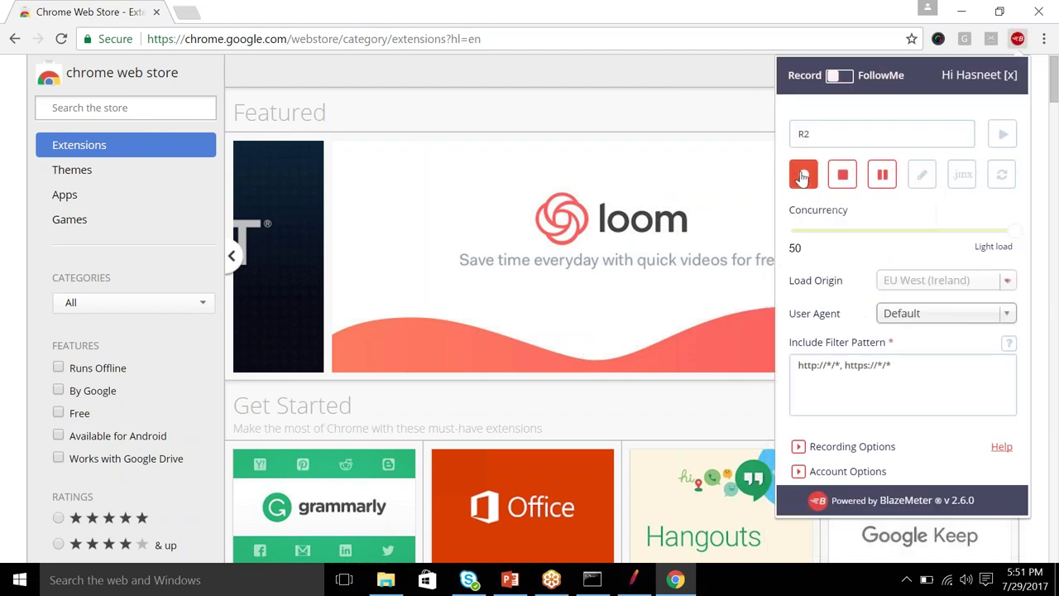
Go to google.com and search for "blazemeter" as the recorded scenario.
click(300, 39)
text(google.com)
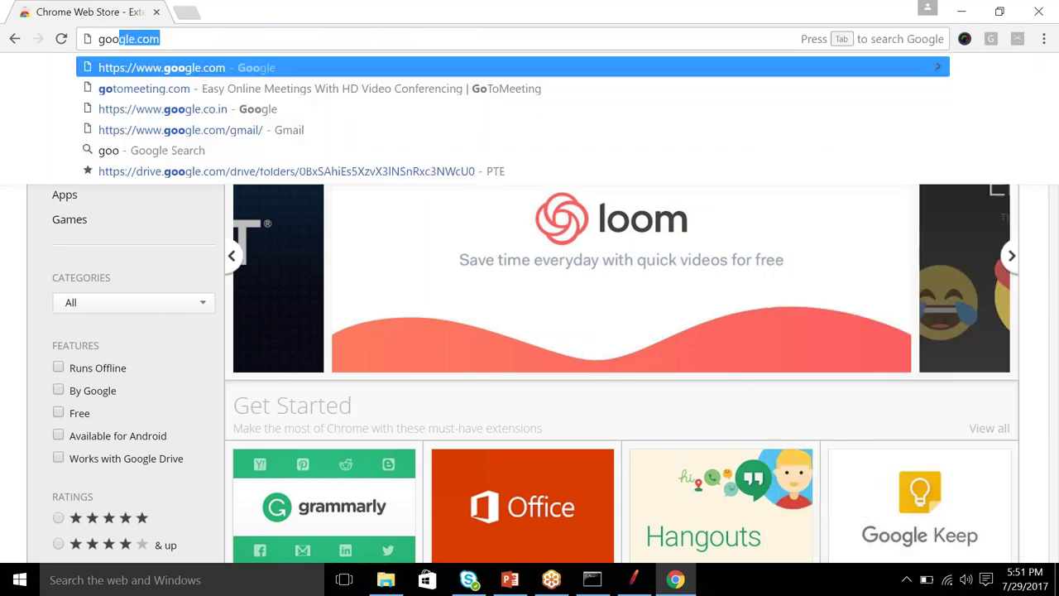
key(Return)
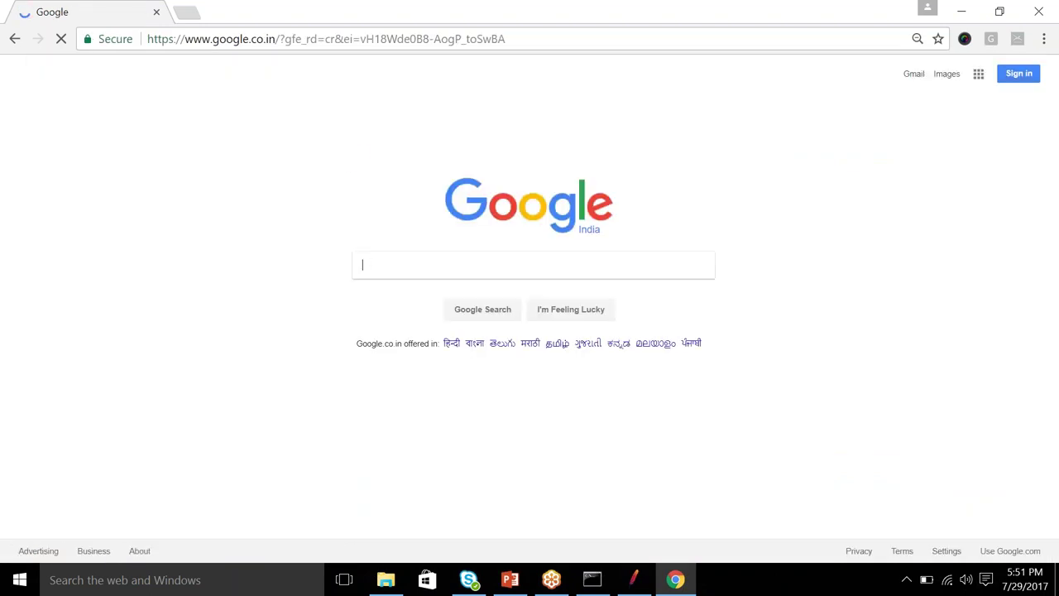
text(blazemeter)
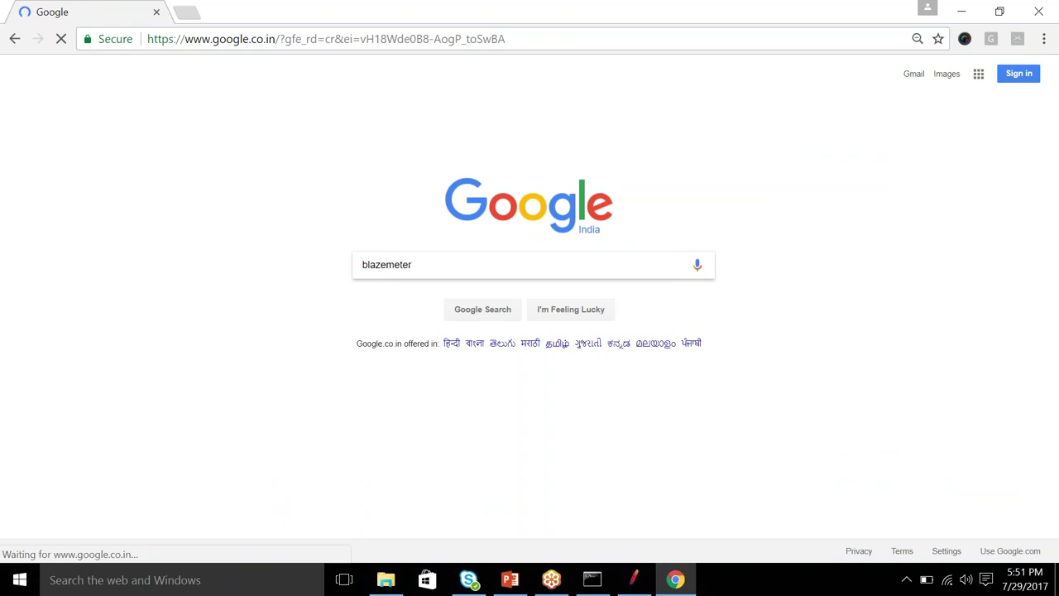
key(Return)
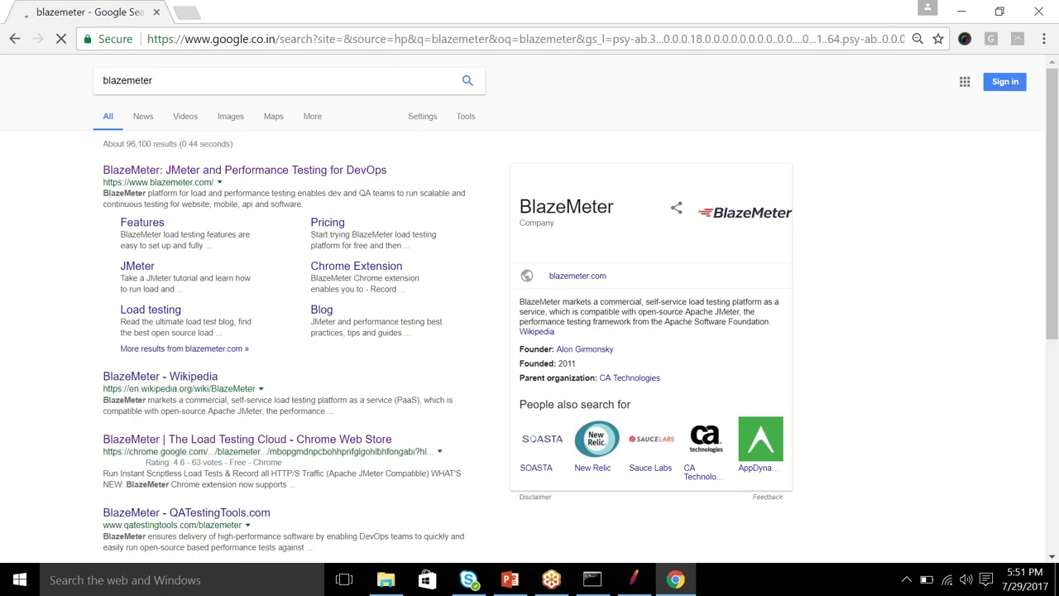
Bring the BlazeMeter extension back up and stop the R2 recording.
click(1042, 40)
drag(927, 71, 884, 49)
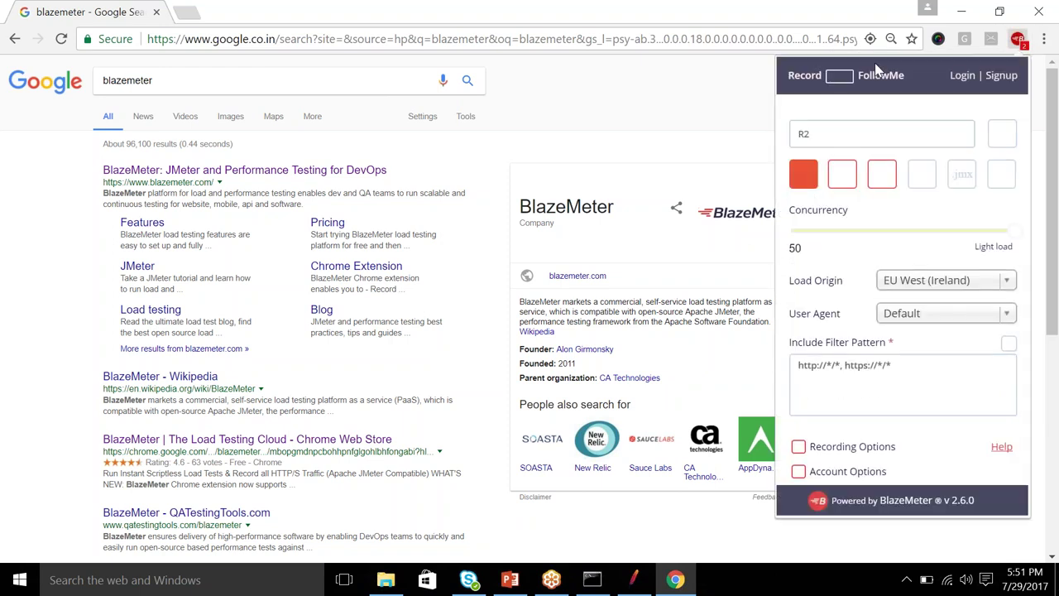
click(844, 178)
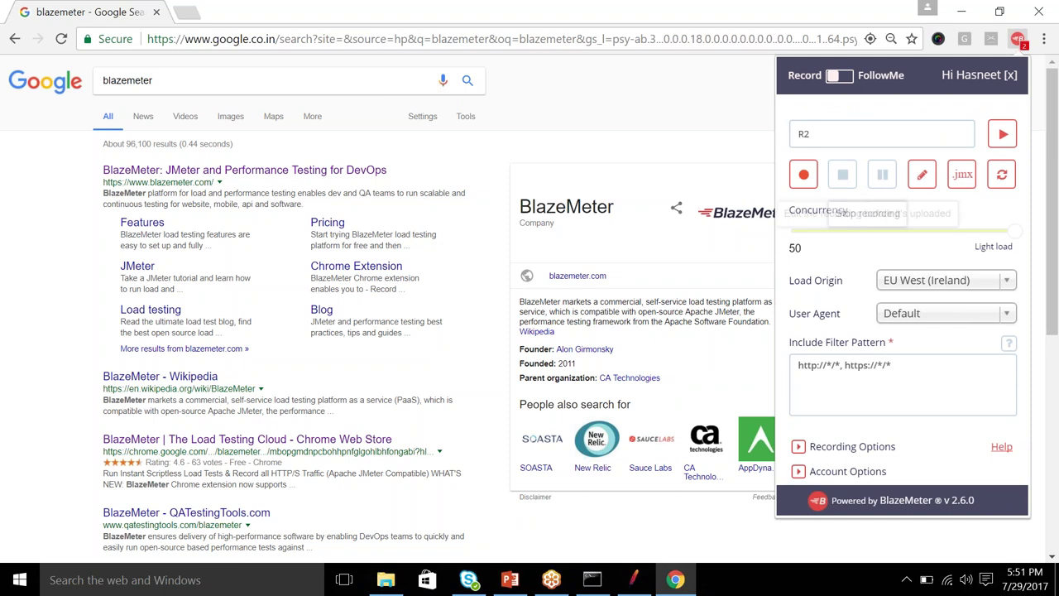
Export the R2 recording to a JMeter .jmx file, including only the google.co.in domain.
click(963, 184)
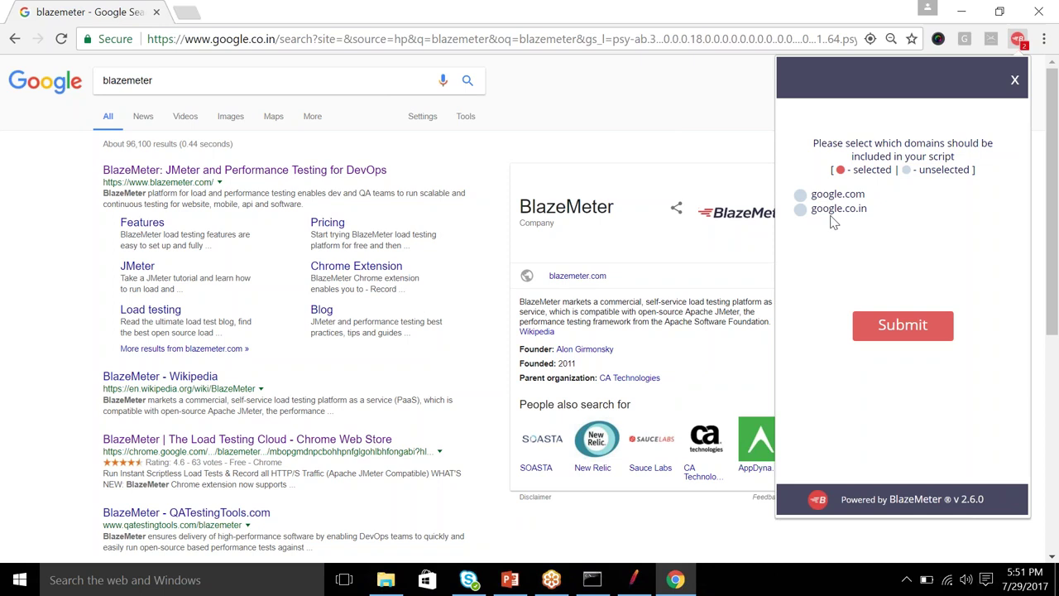
click(803, 211)
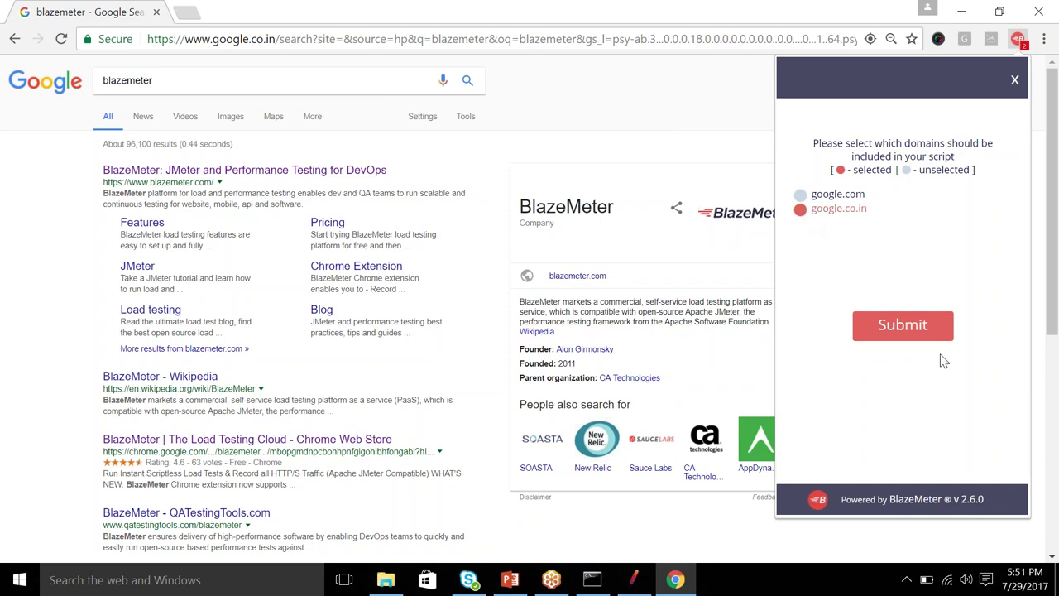
click(909, 331)
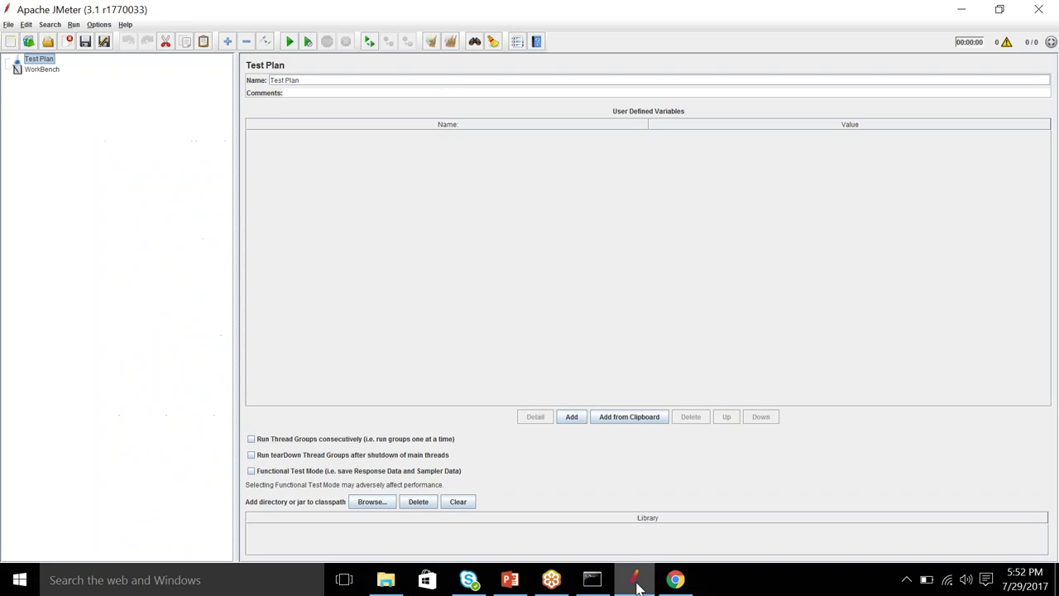
Check the R2.jmx download tab in Chrome and switch back to Apache JMeter.
click(634, 579)
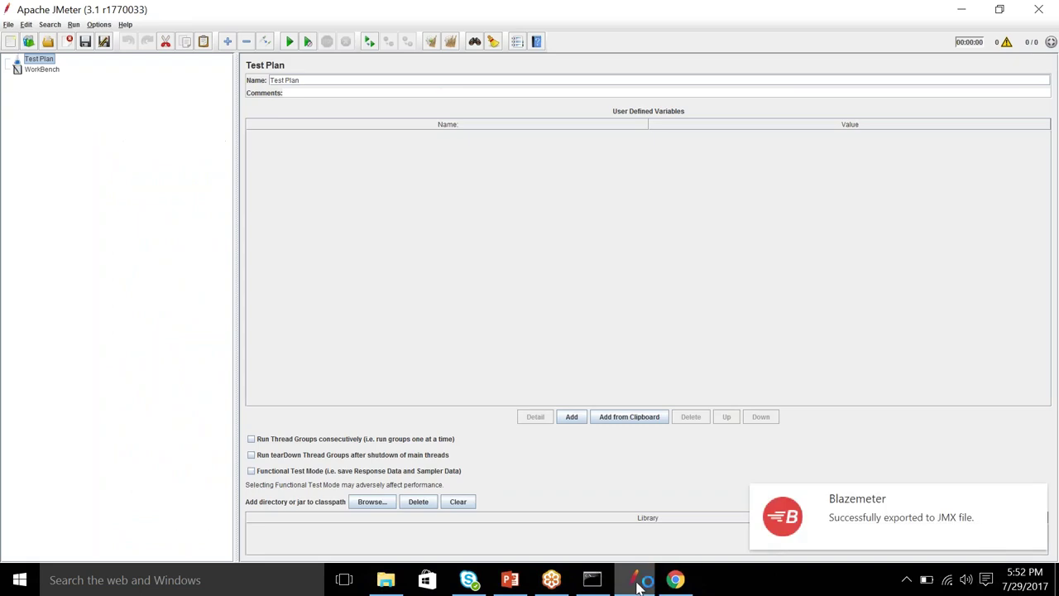
click(676, 580)
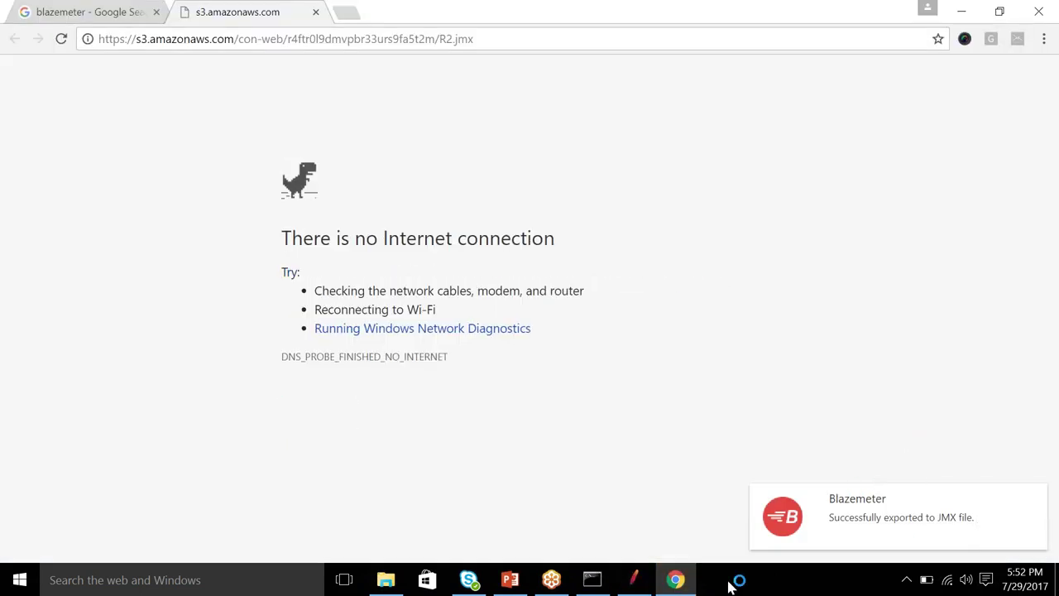
click(676, 579)
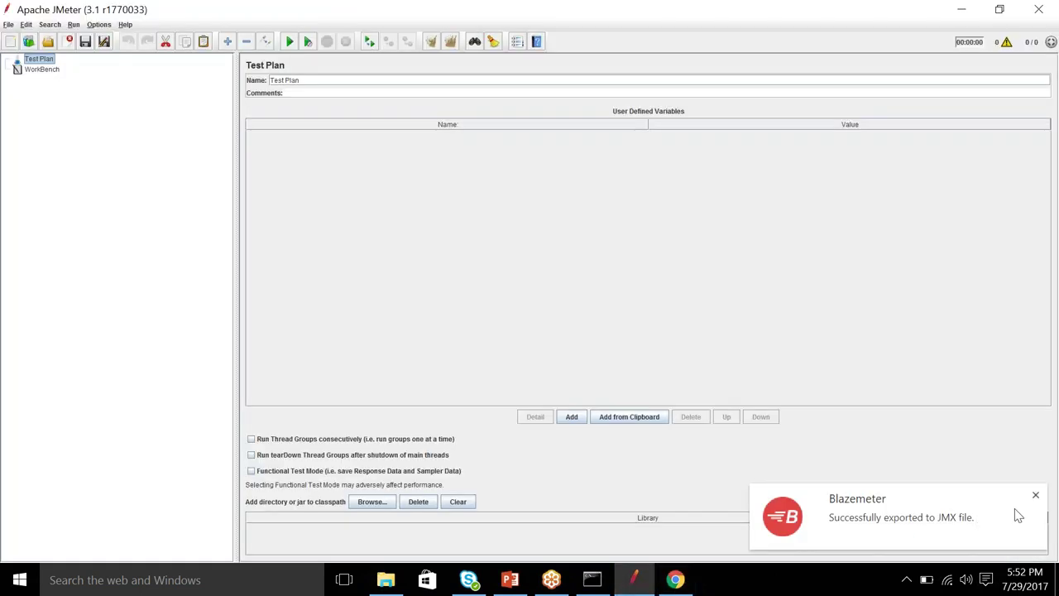
Switch to Chrome, reload the R2.jmx download page and show the downloaded file in its folder.
click(676, 580)
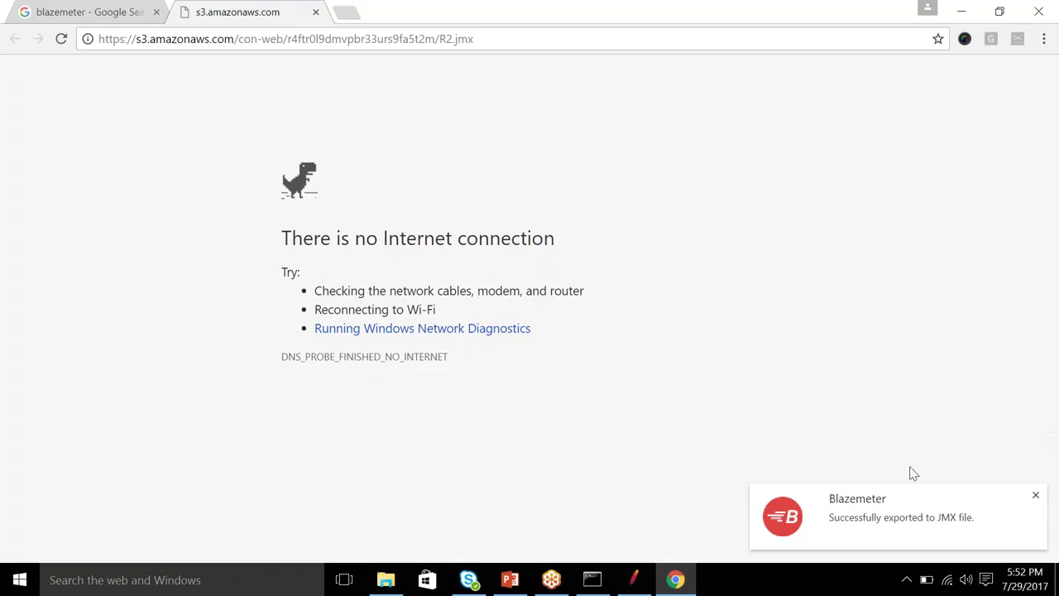
key(F5)
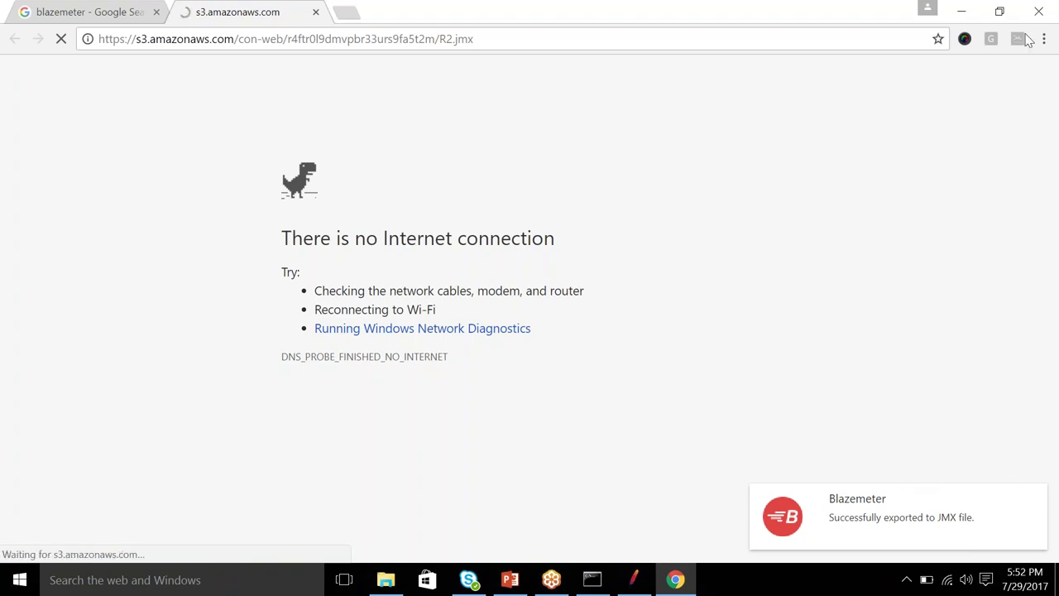
click(1038, 495)
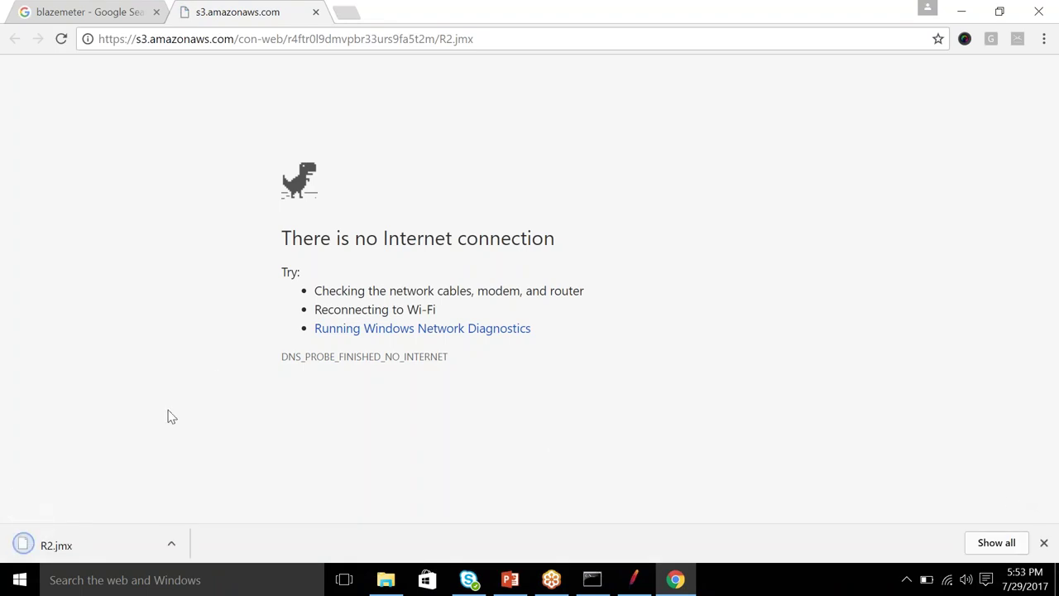
right_click(92, 553)
click(151, 507)
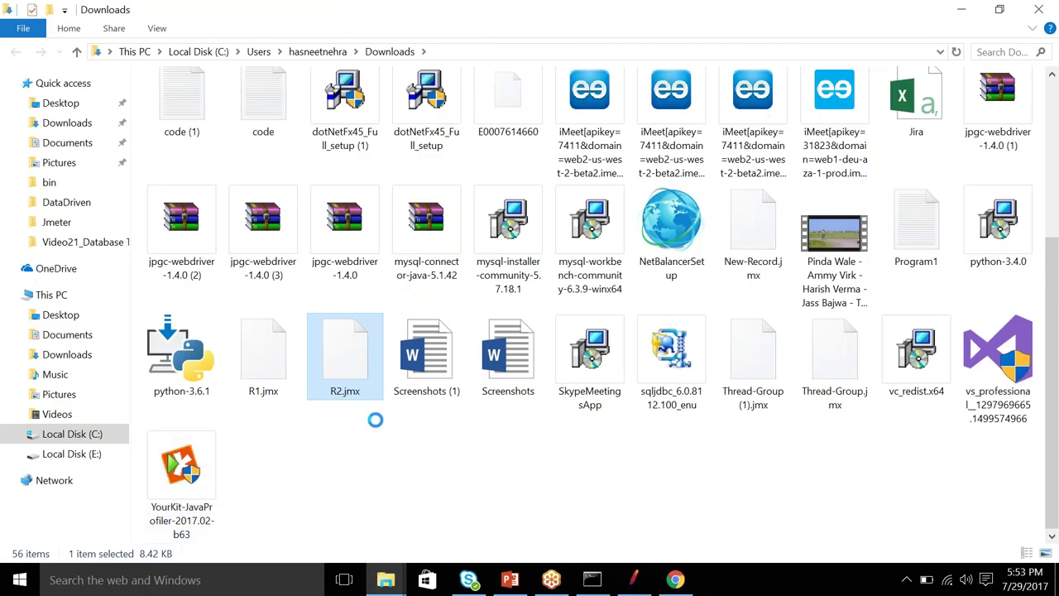
Copy R2.jmx from the Downloads folder into the apache-jmeter-3.1 folder on Local Disk (E:).
key(shift+F10)
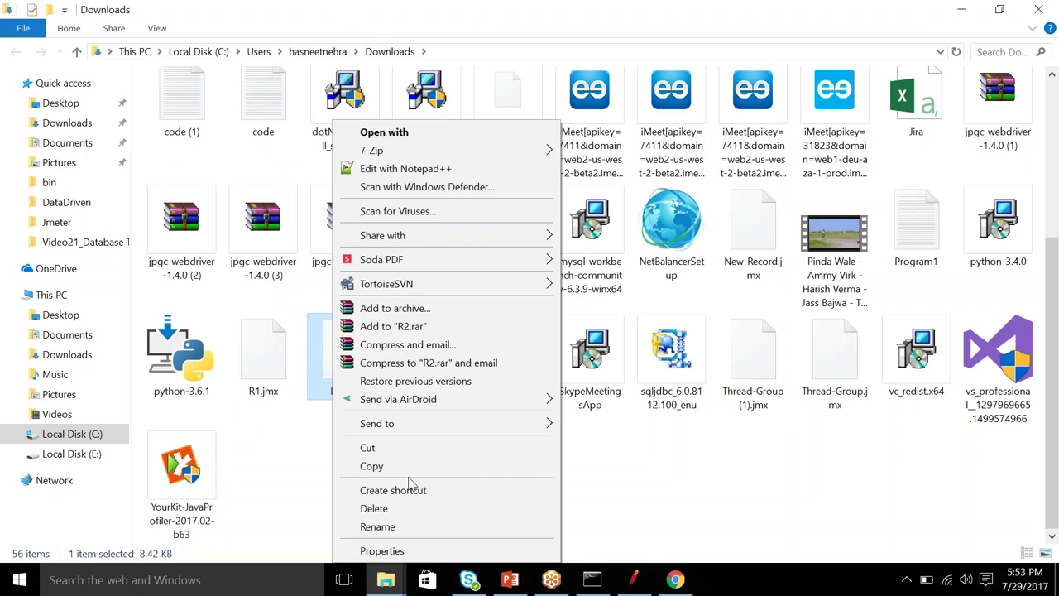
click(379, 466)
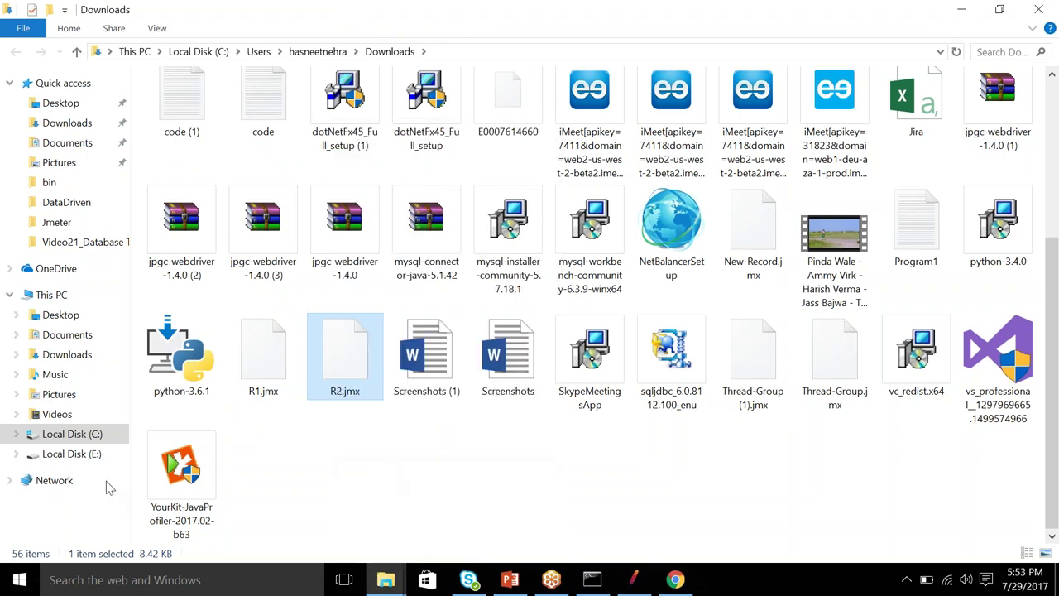
click(72, 454)
double_click(193, 137)
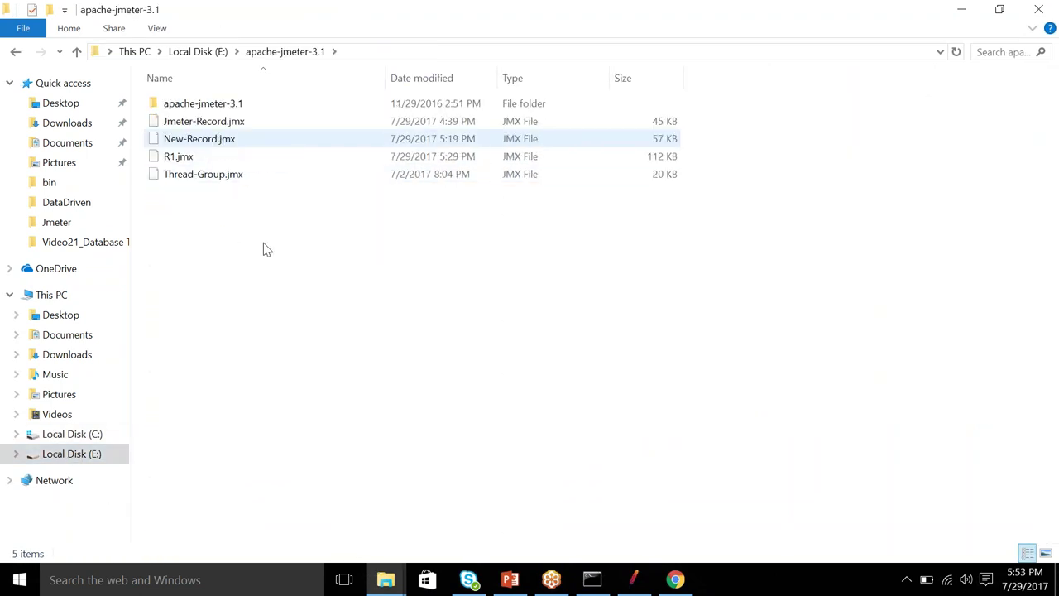
key(ctrl+v)
Switch to Apache JMeter, open R2.jmx from E:\apache-jmeter-3.1 and display the recorded google.co.in search request under the Thread Group.
key(alt+Tab)
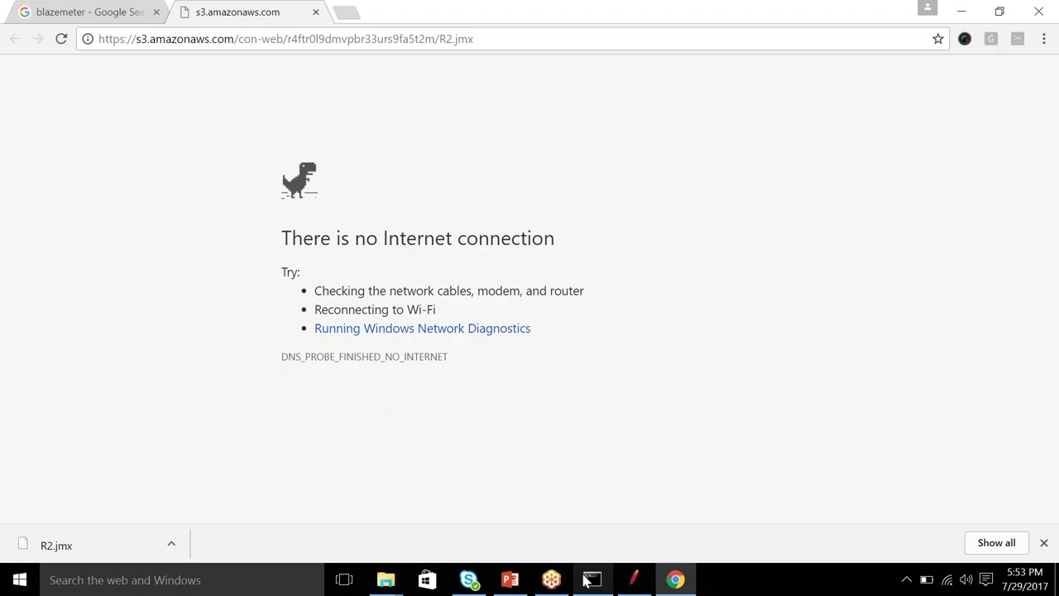
click(634, 580)
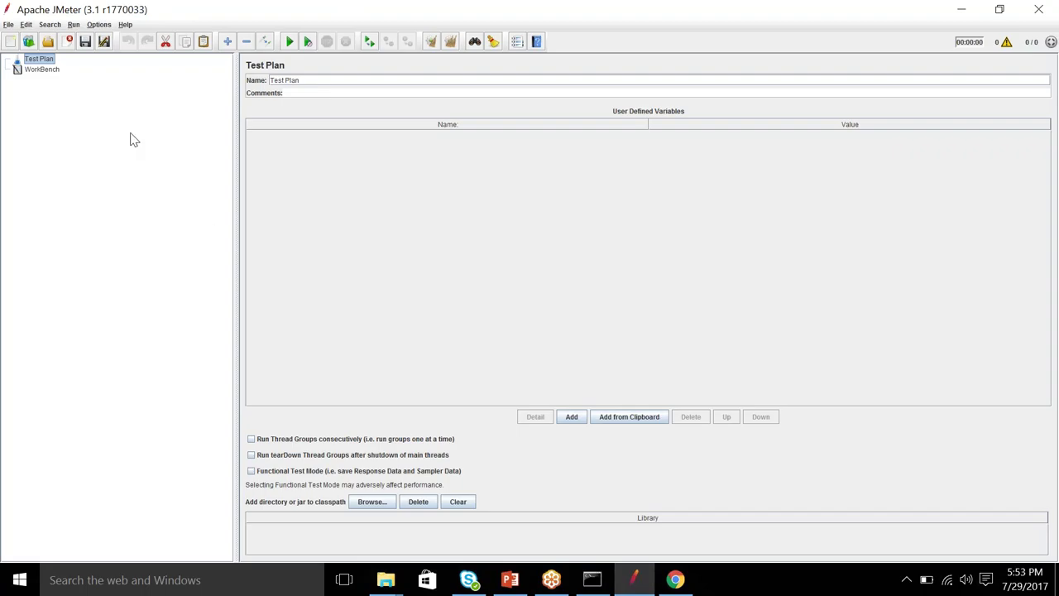
click(10, 25)
click(23, 63)
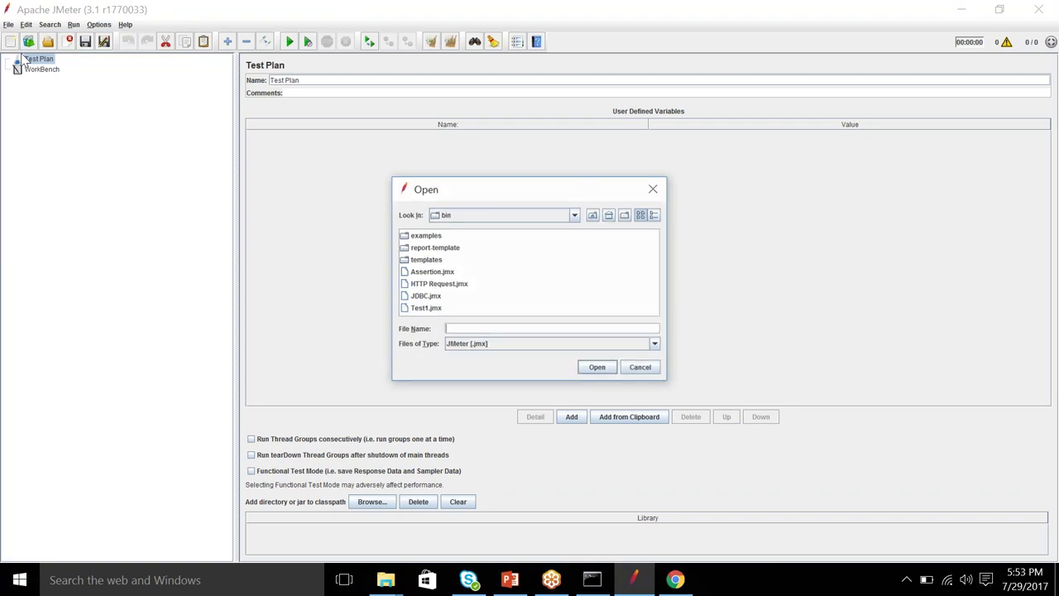
click(595, 216)
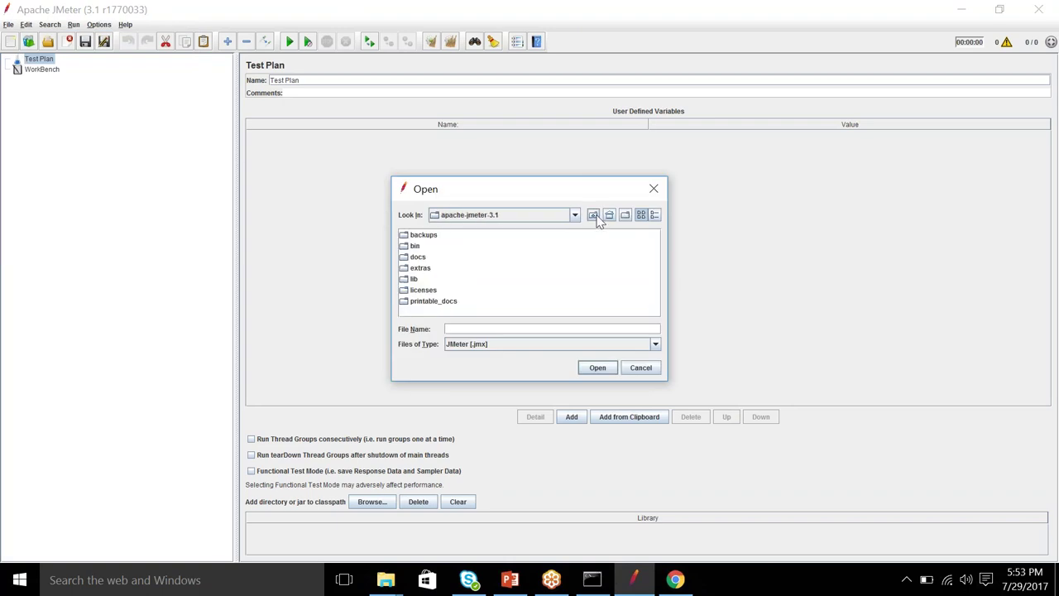
click(595, 216)
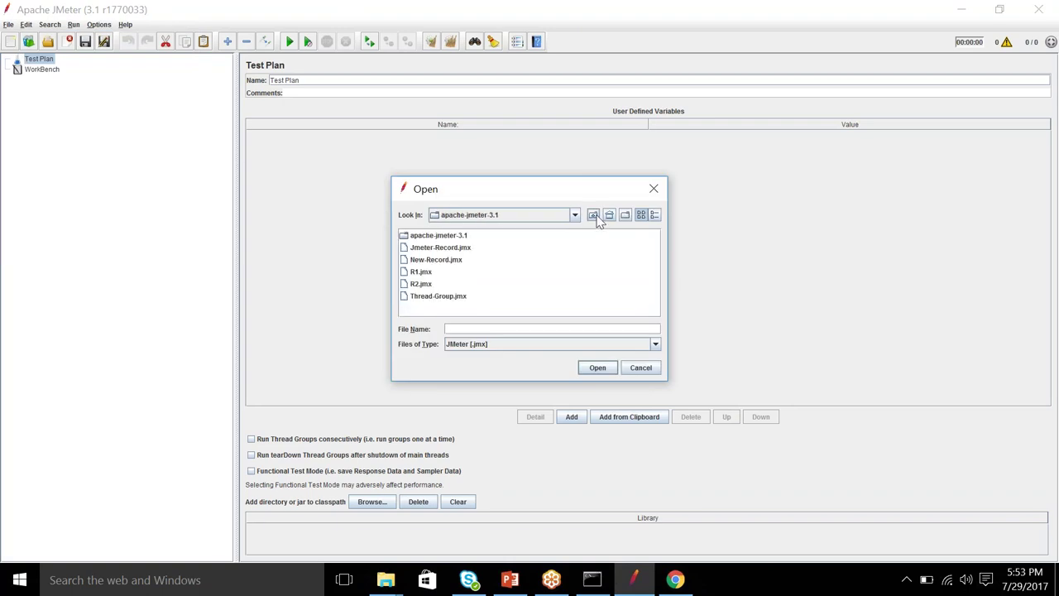
click(424, 285)
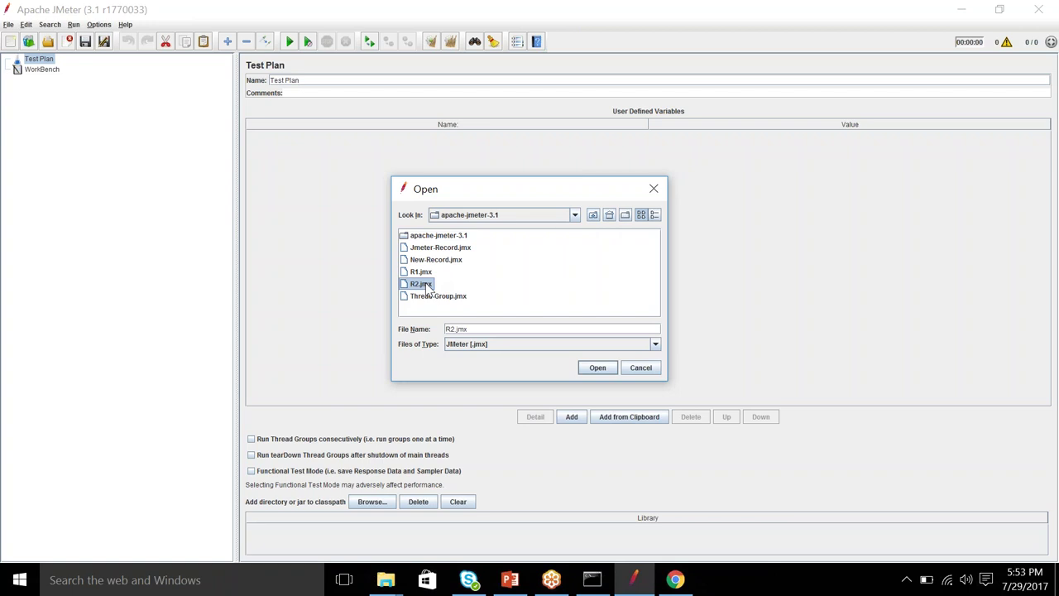
click(598, 367)
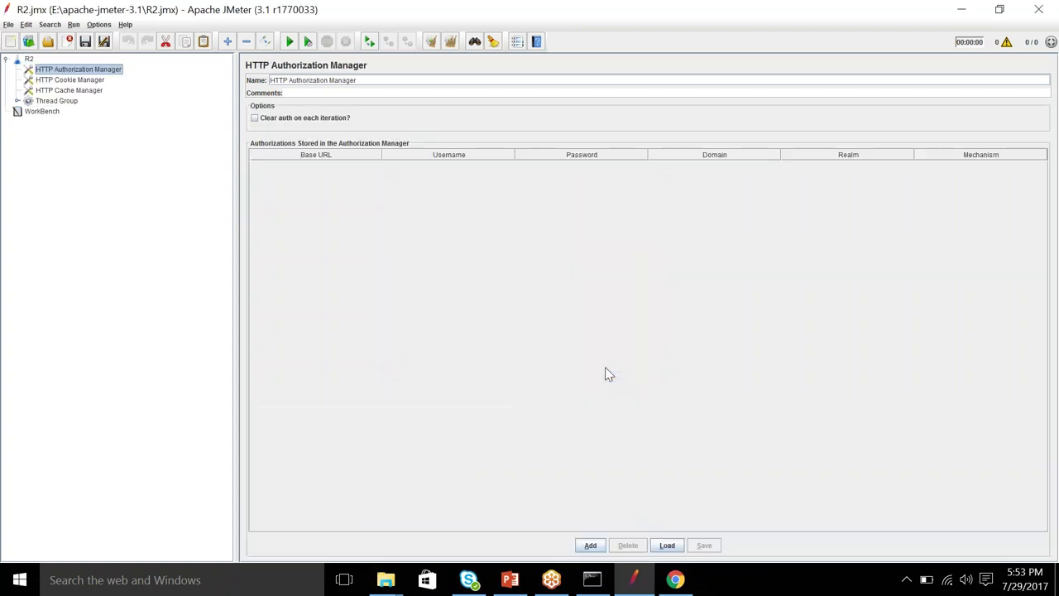
click(16, 101)
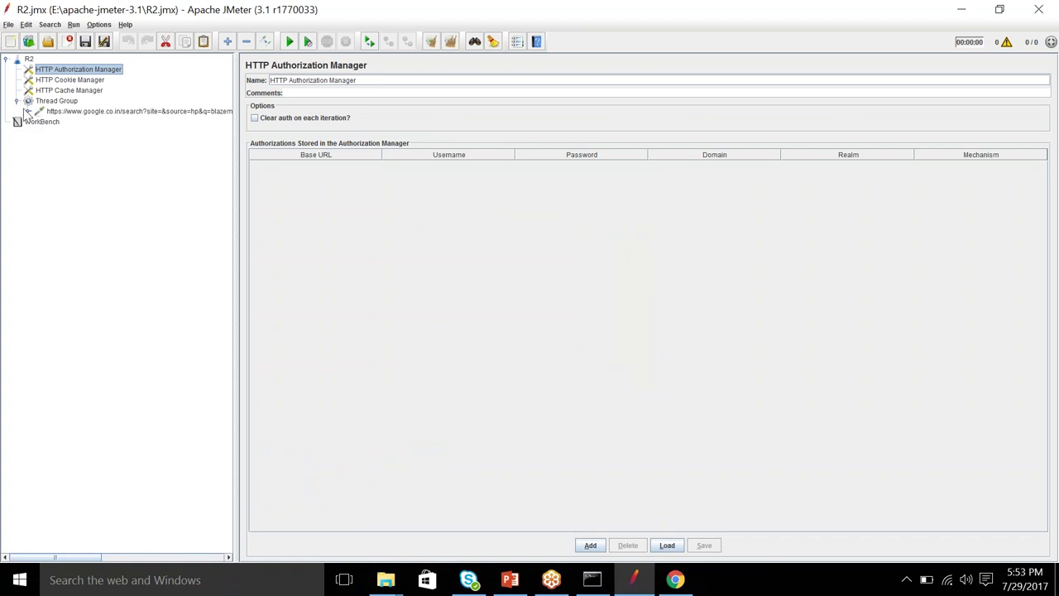
click(95, 113)
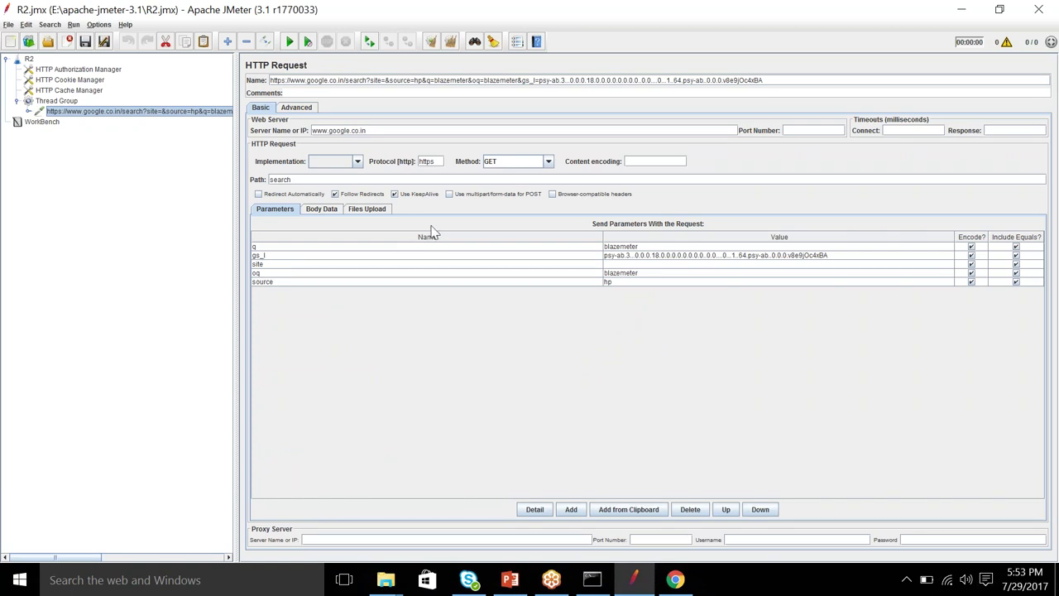
Add an HTTP(S) Test Script Recorder to the WorkBench.
right_click(50, 122)
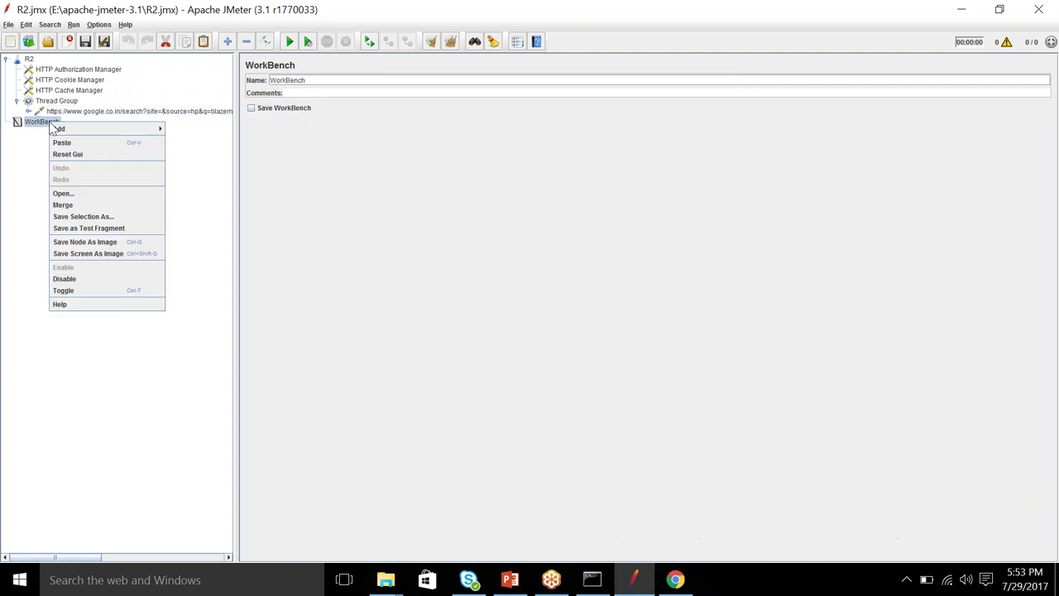
mouse_move(124, 129)
mouse_move(227, 135)
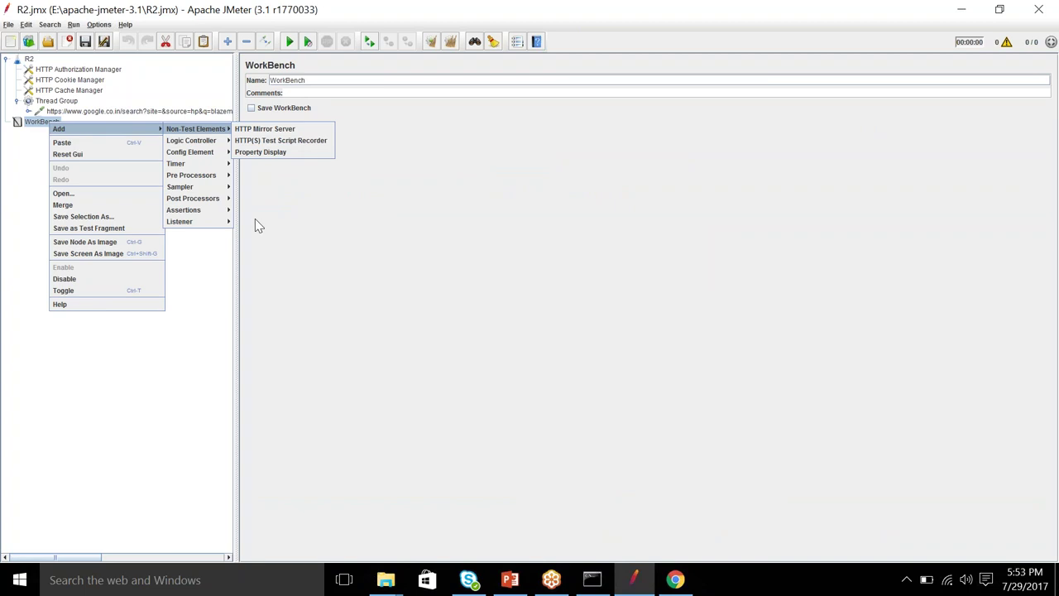
click(270, 141)
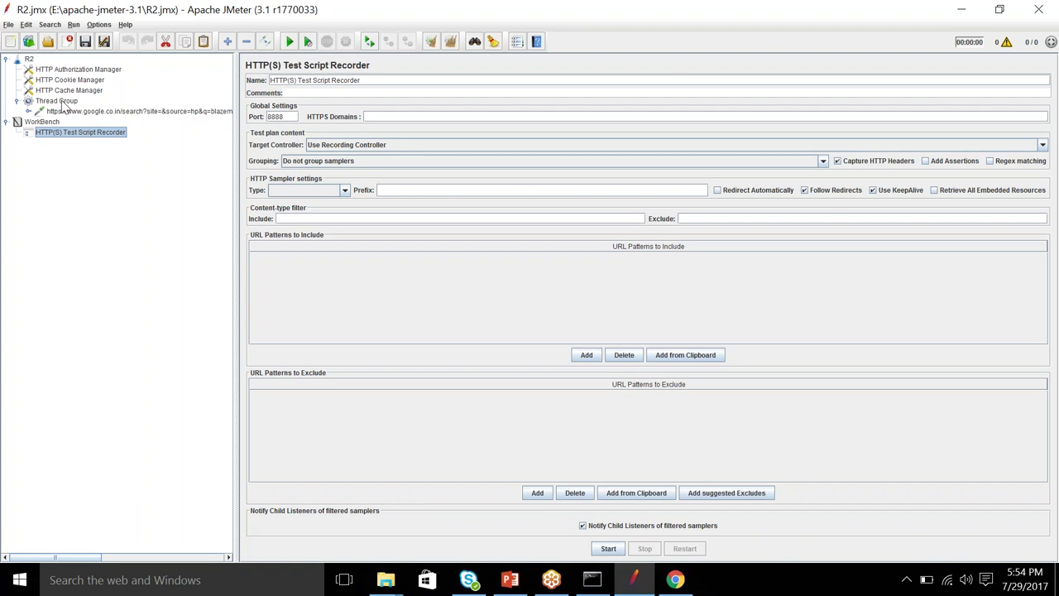
Review the settings of the recorded search request, the HTTP(S) Test Script Recorder, the HTTP Cookie Manager and the HTTP Cache Manager.
click(65, 101)
click(67, 113)
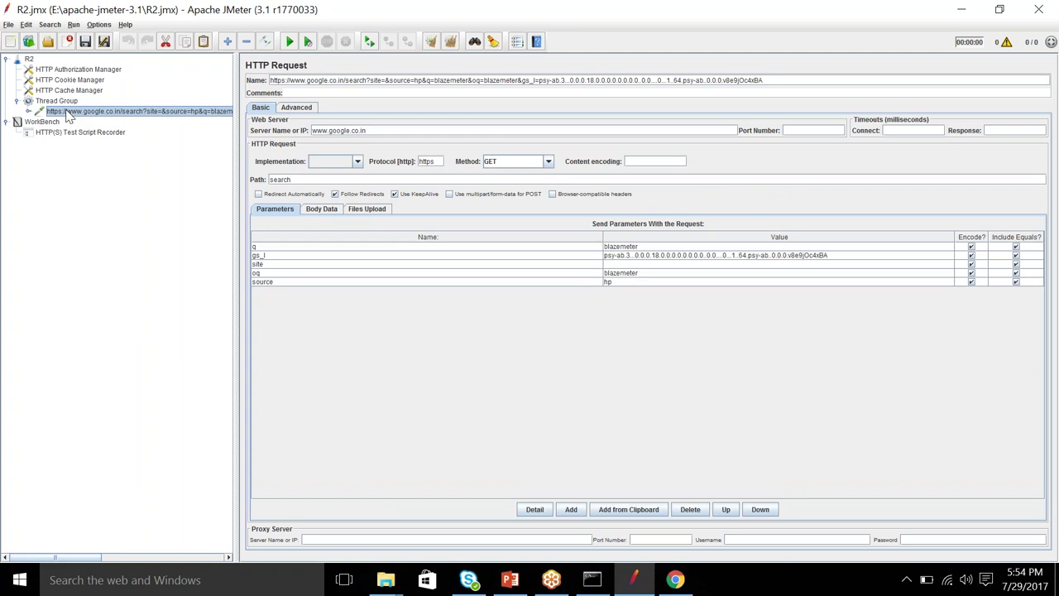
click(79, 135)
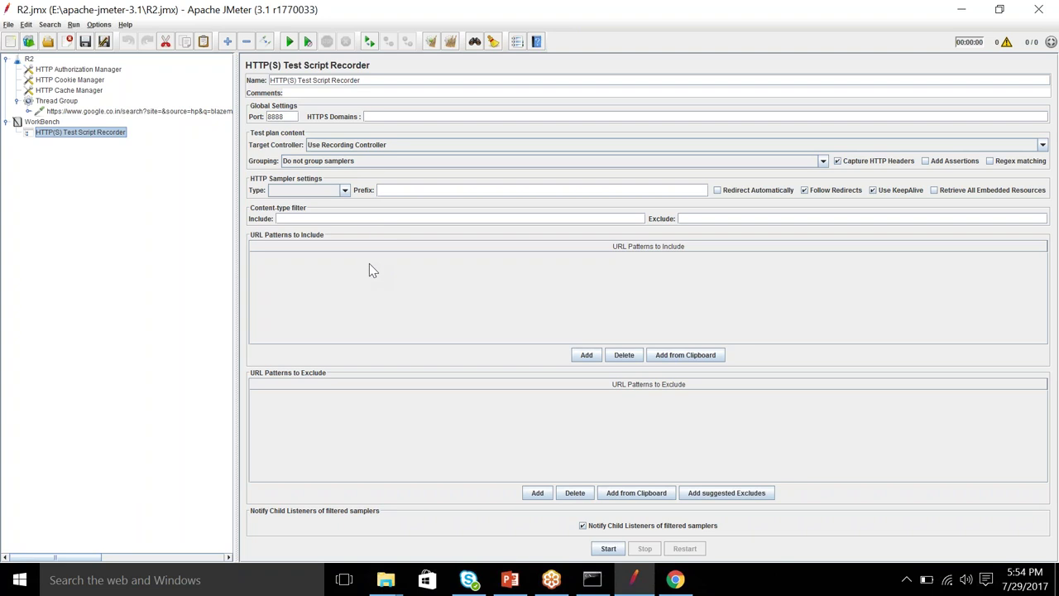
click(64, 100)
click(63, 82)
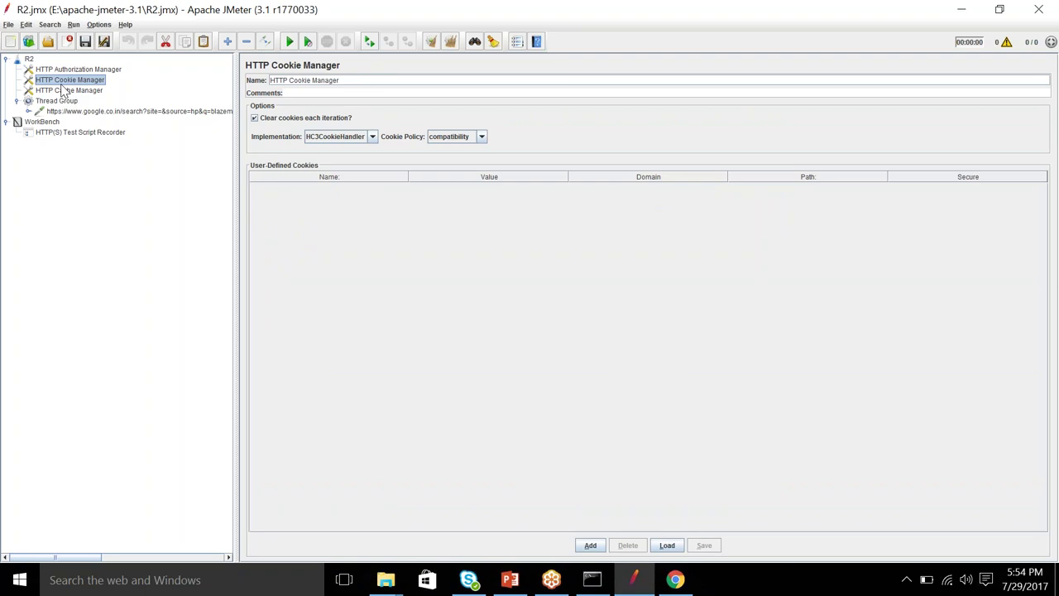
click(67, 92)
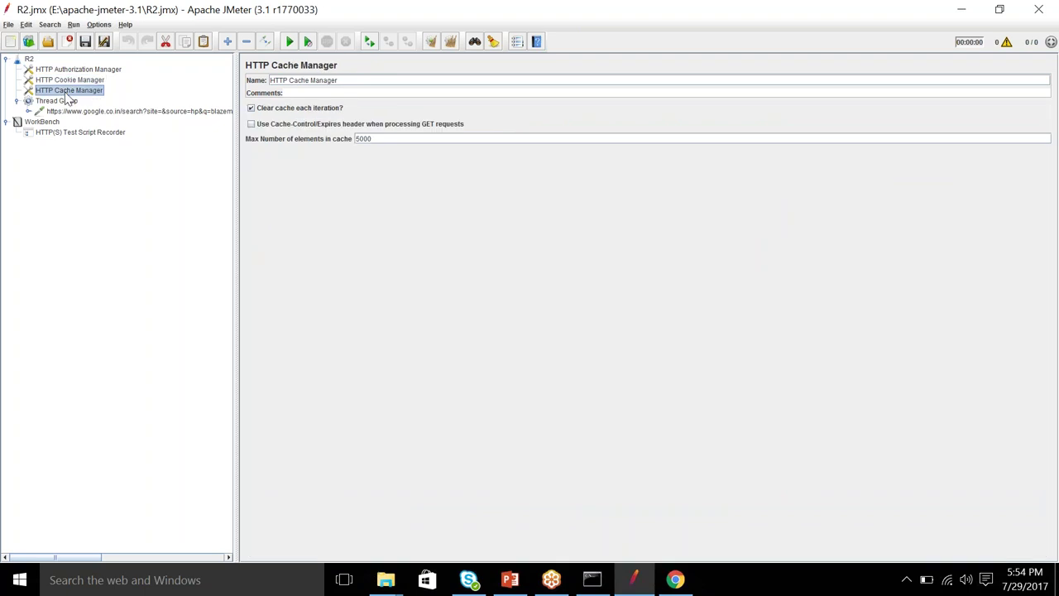
Create a test plan from the Recording template without saving the current test items.
click(8, 25)
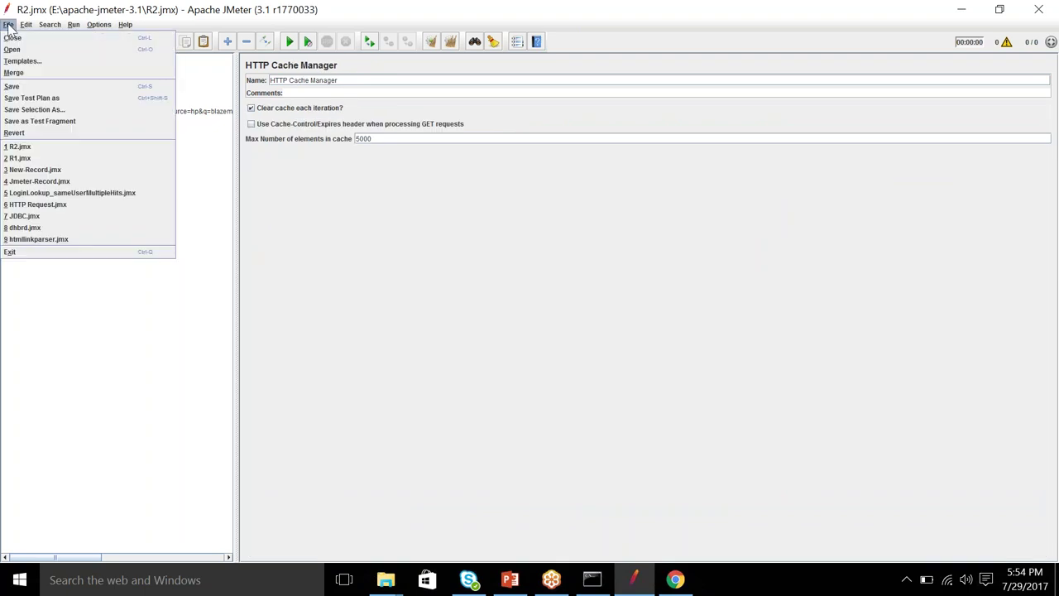
click(32, 62)
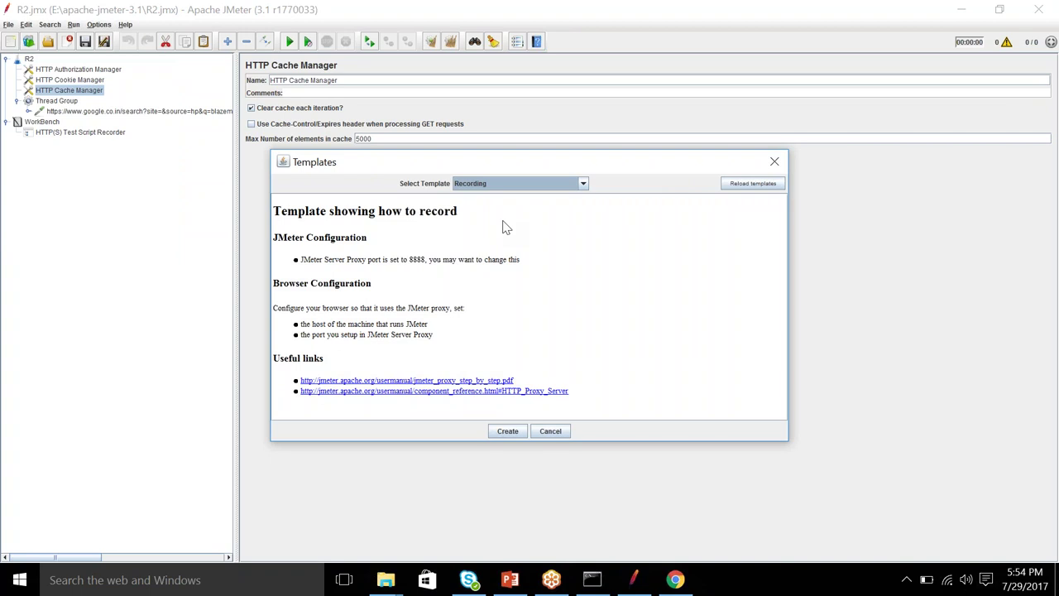
click(510, 435)
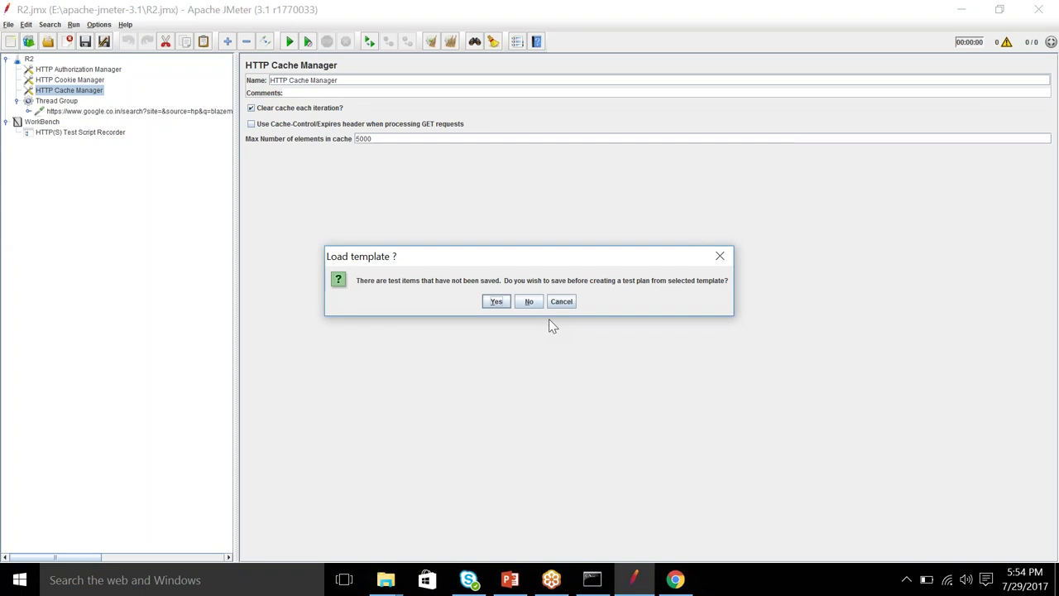
click(530, 303)
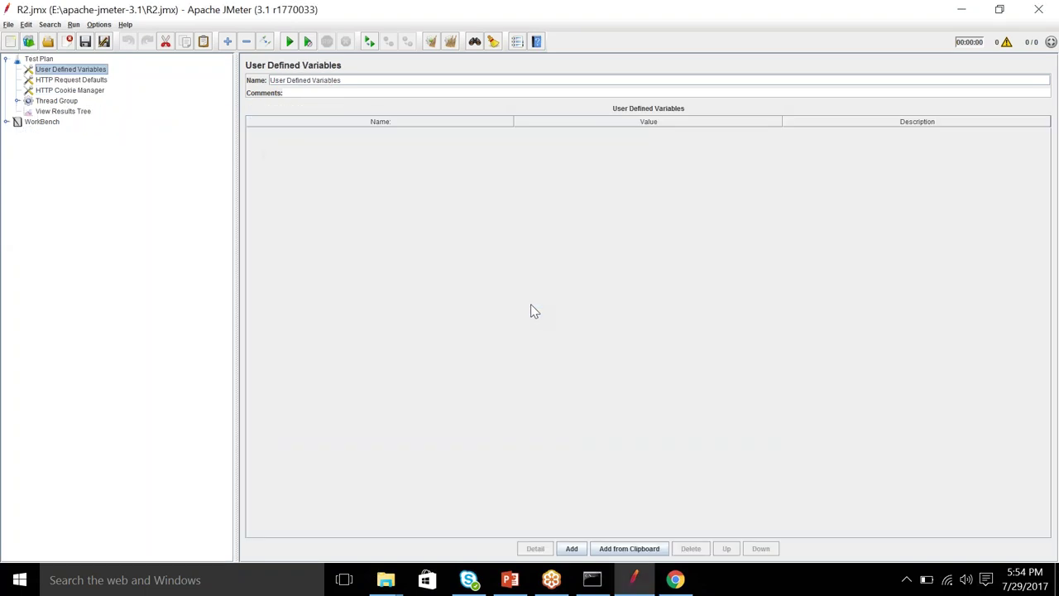
Examine the template's Recording Controller, HTTP(S) Test Script Recorder, HTTP Request Defaults and HTTP Cookie Manager.
click(18, 101)
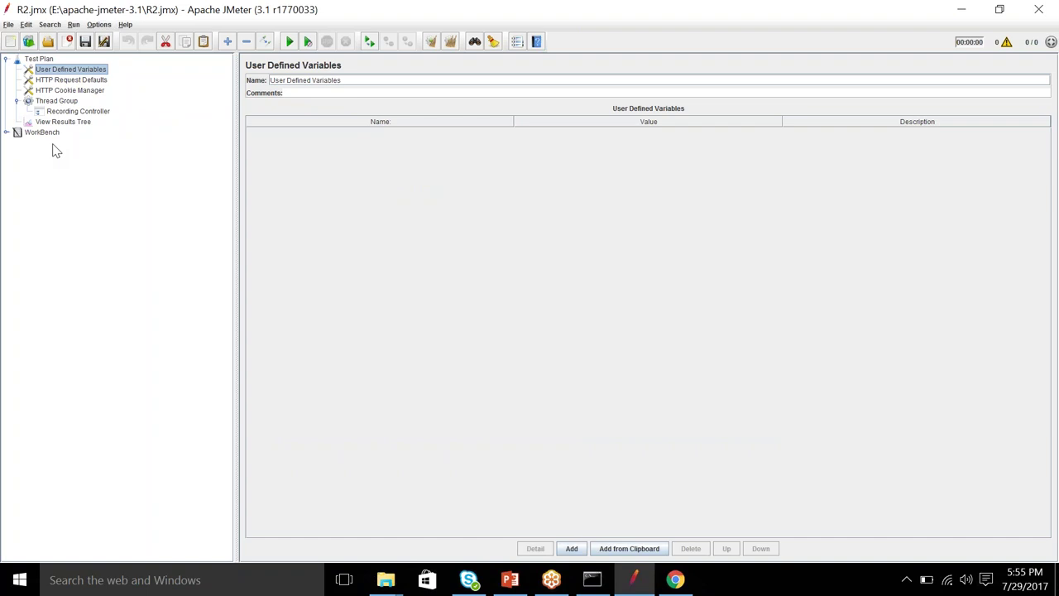
click(6, 132)
click(60, 144)
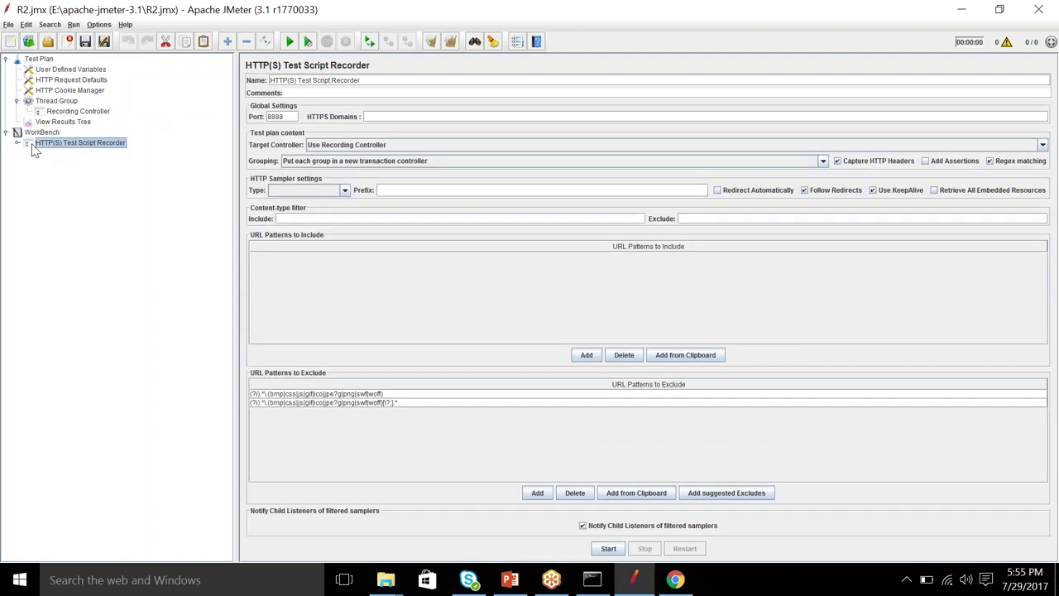
click(93, 112)
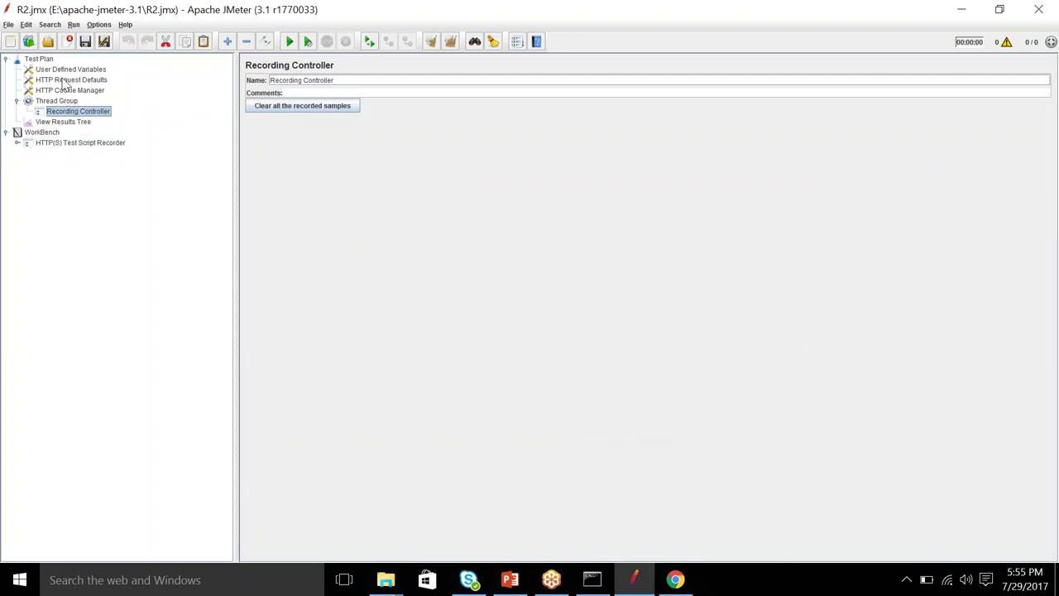
click(64, 80)
click(63, 91)
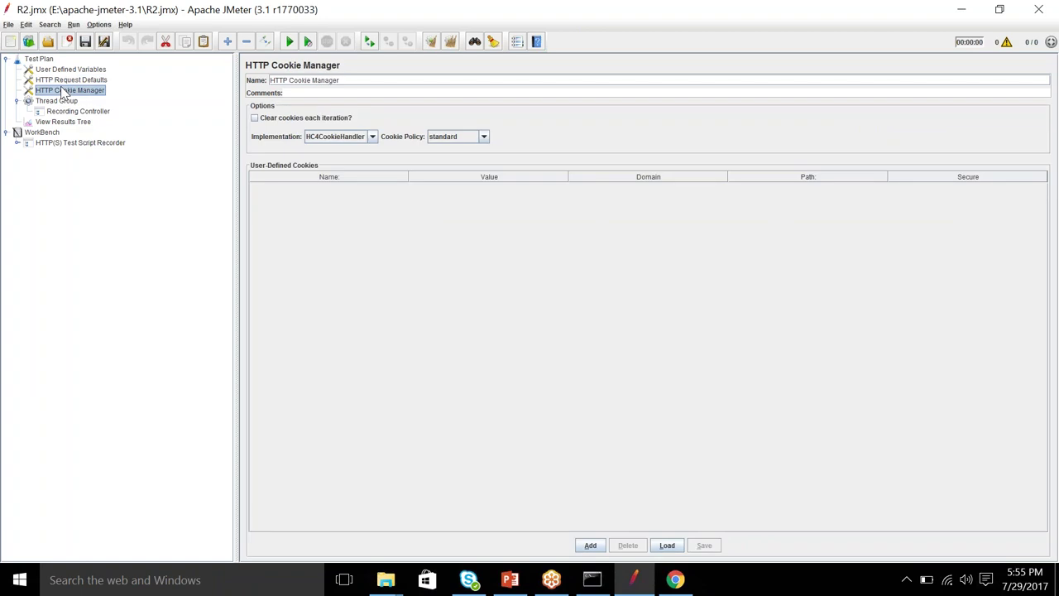
Create a test plan from the JDBC Load Test template without saving the current test items.
click(9, 25)
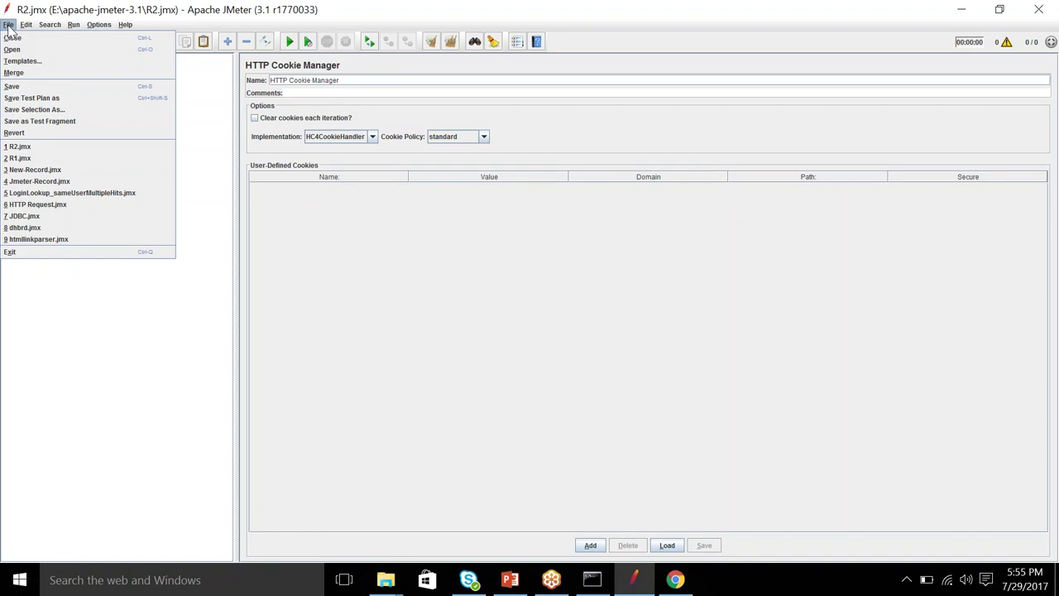
click(138, 319)
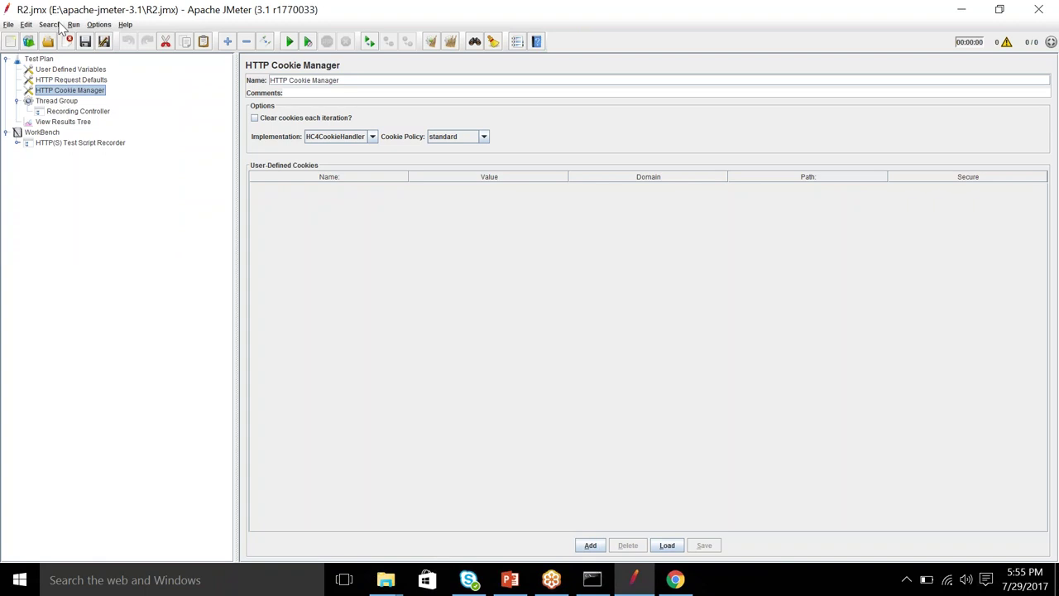
click(9, 25)
click(22, 64)
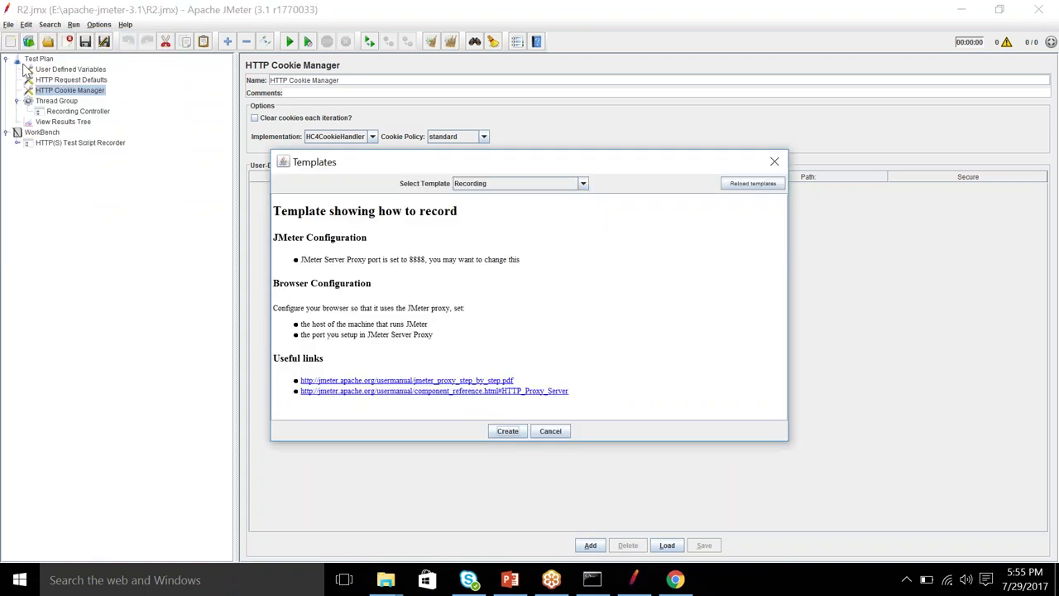
click(522, 185)
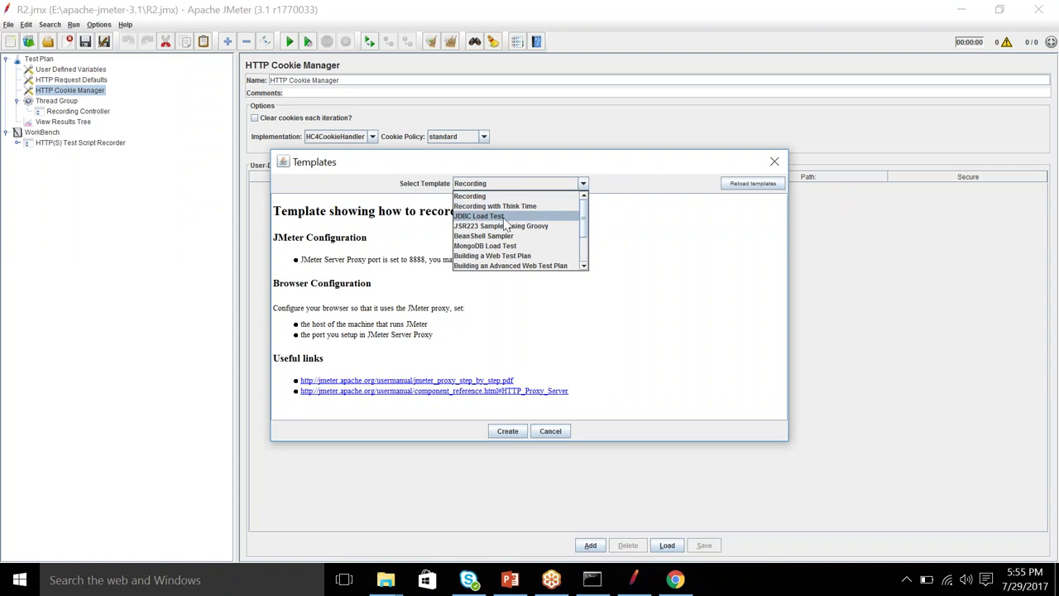
click(505, 219)
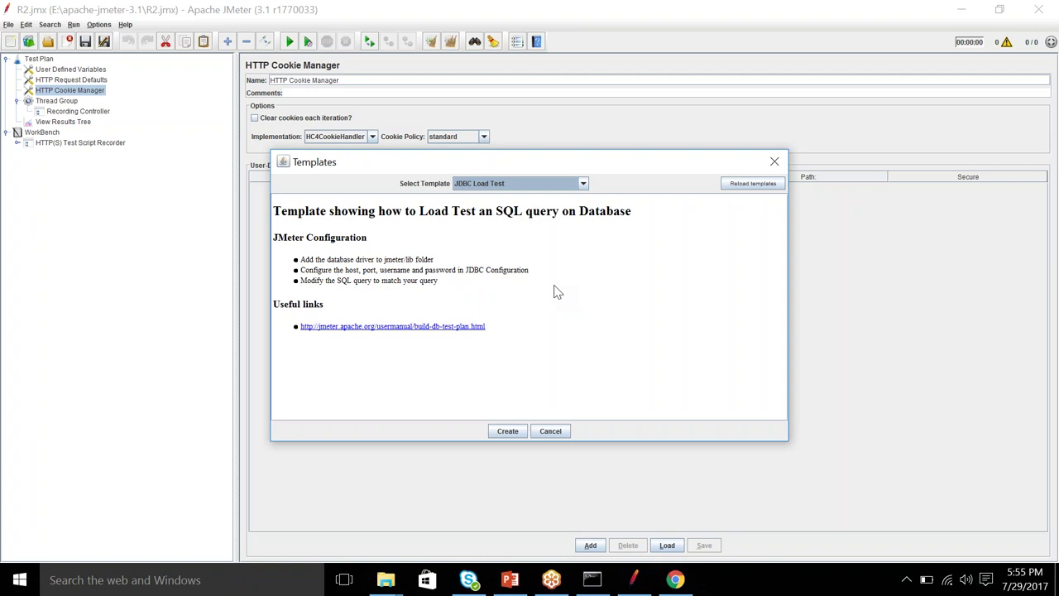
click(507, 434)
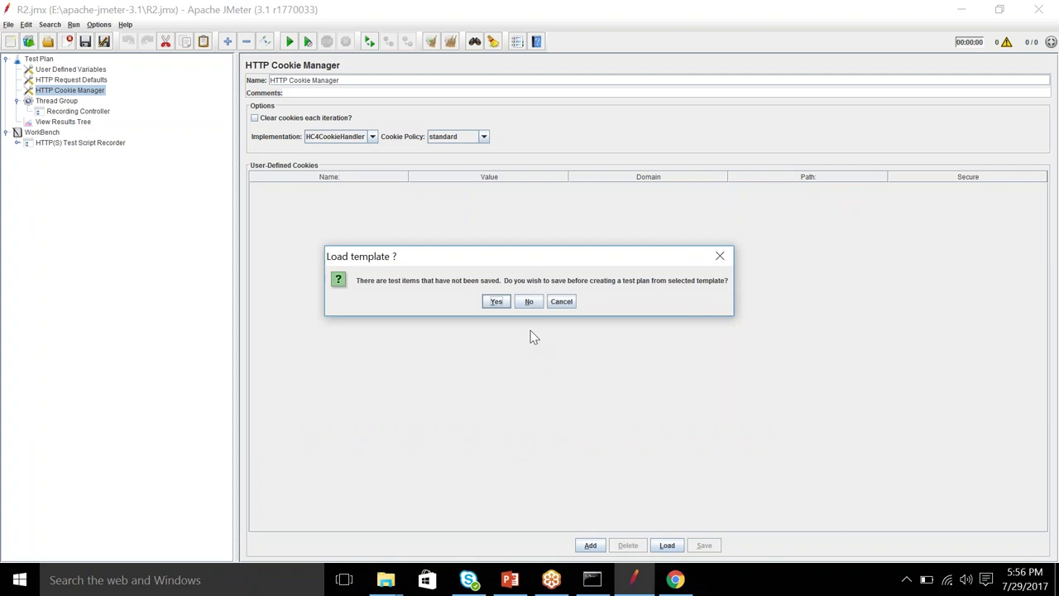
click(529, 303)
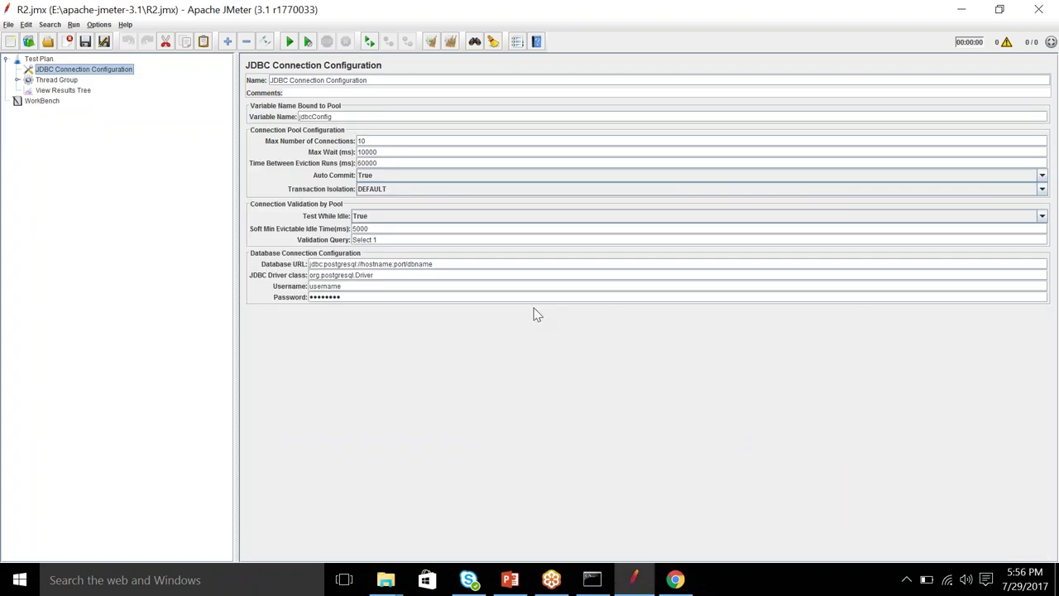
Examine the template's JDBC Connection Configuration, the JDBC Request inside the Thread Group, and the View Results Tree listener.
click(17, 80)
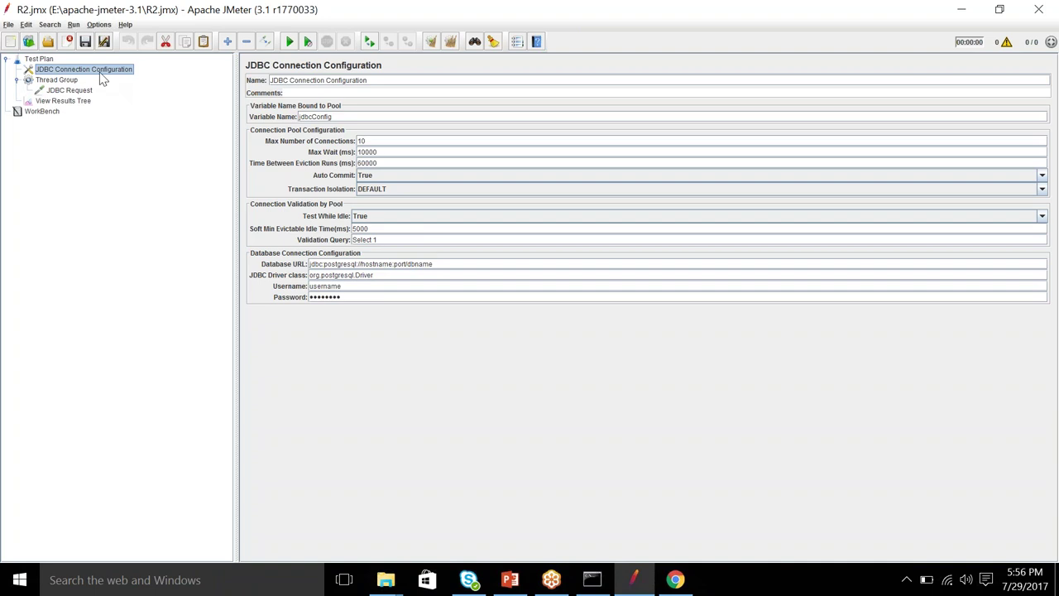
click(79, 92)
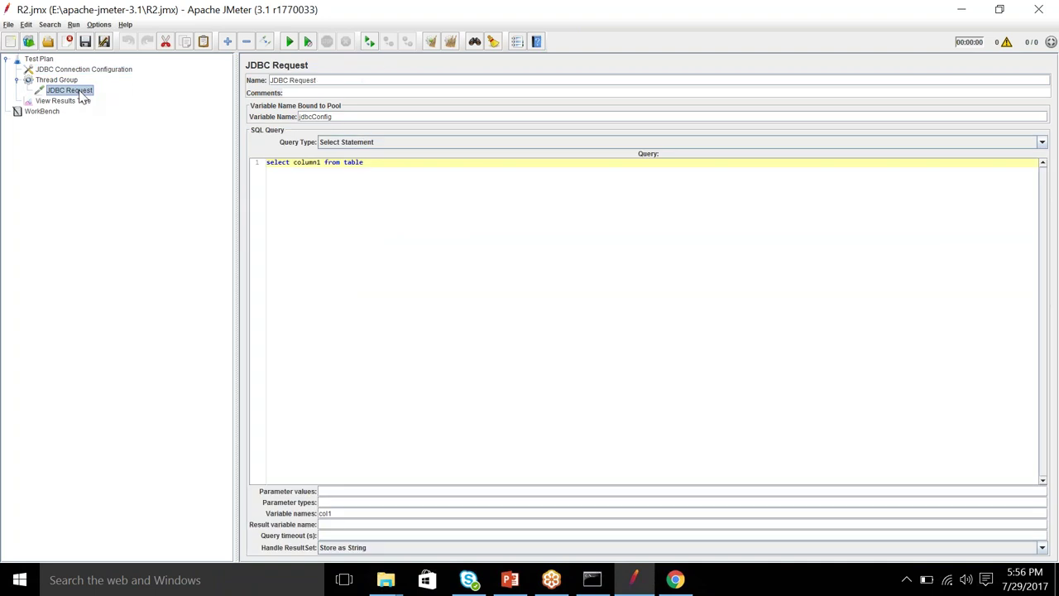
click(81, 71)
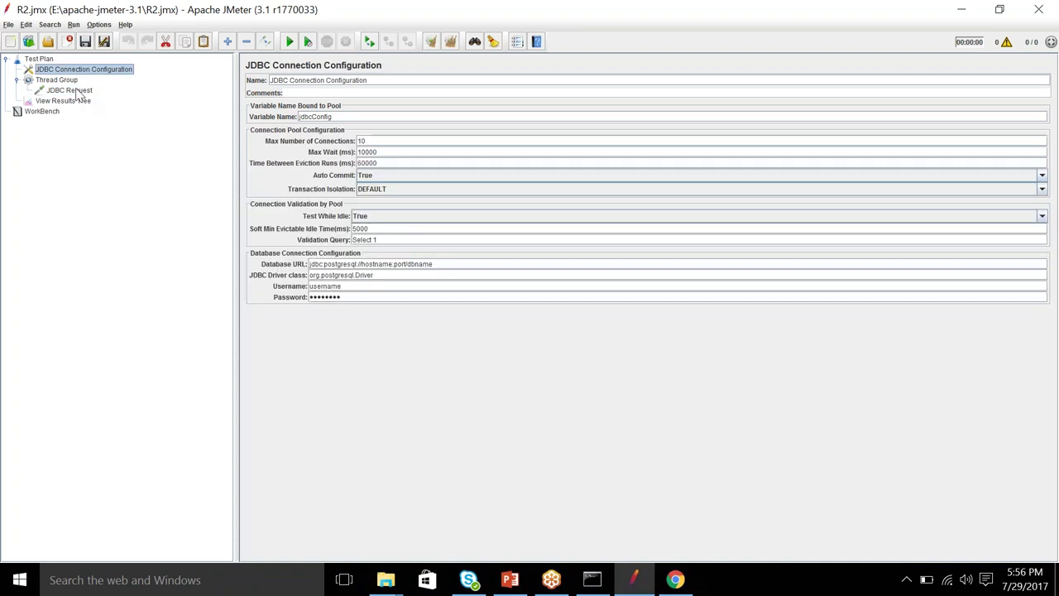
click(79, 92)
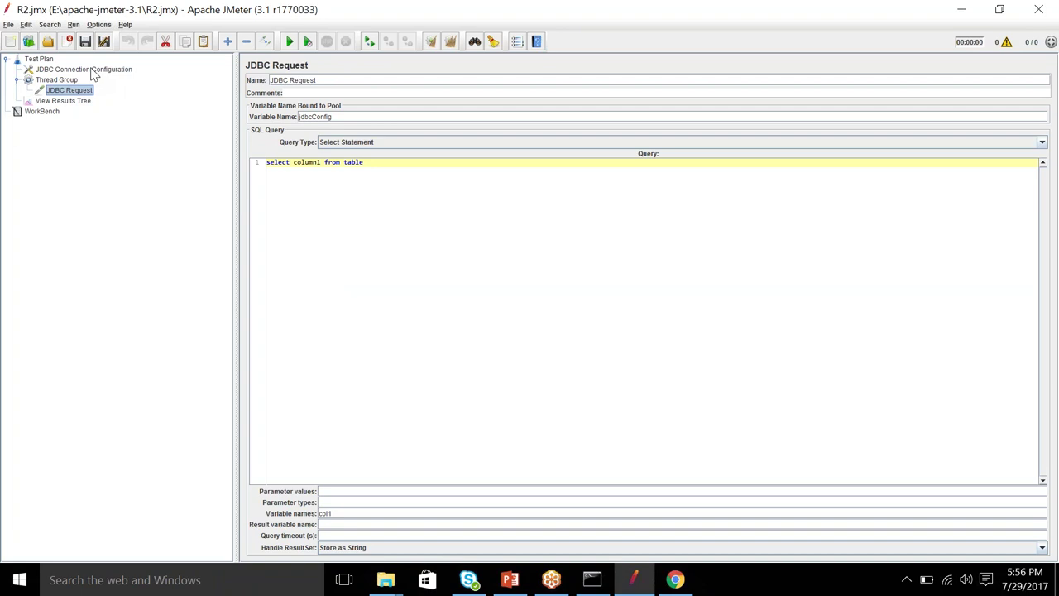
click(92, 71)
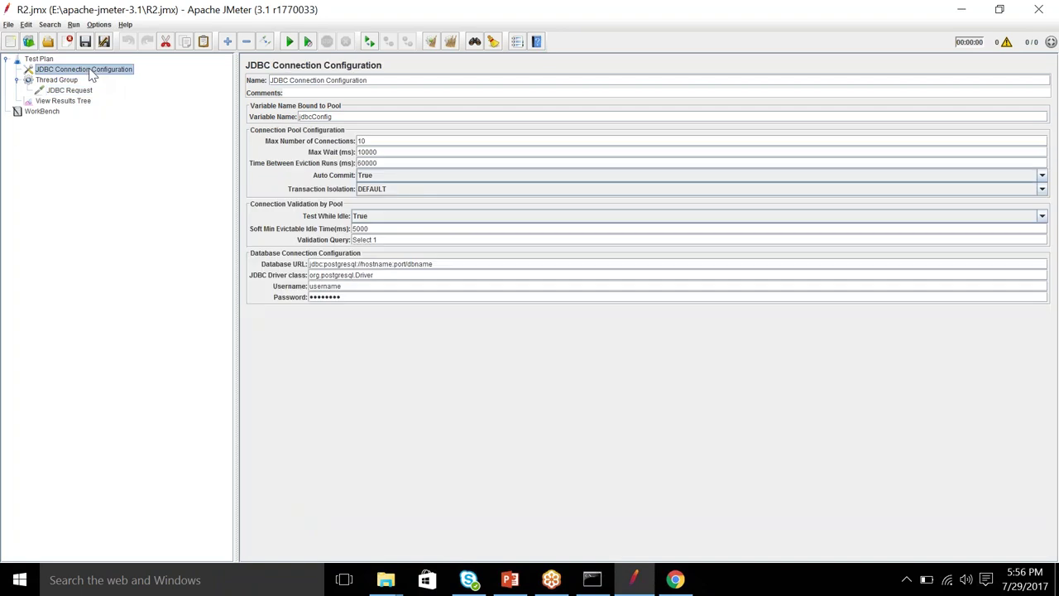
click(80, 92)
click(72, 72)
click(71, 90)
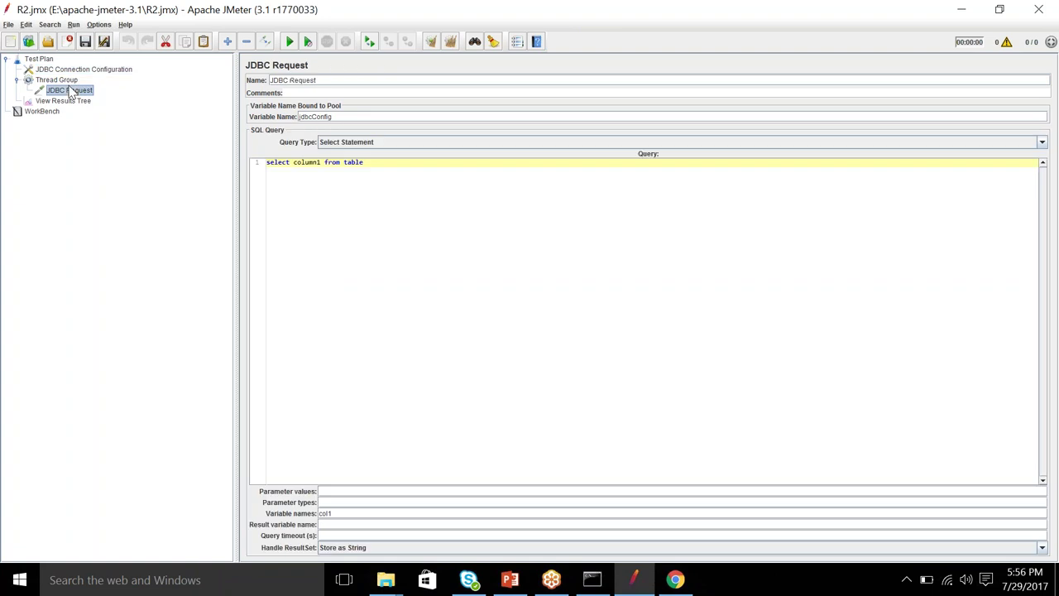
click(68, 102)
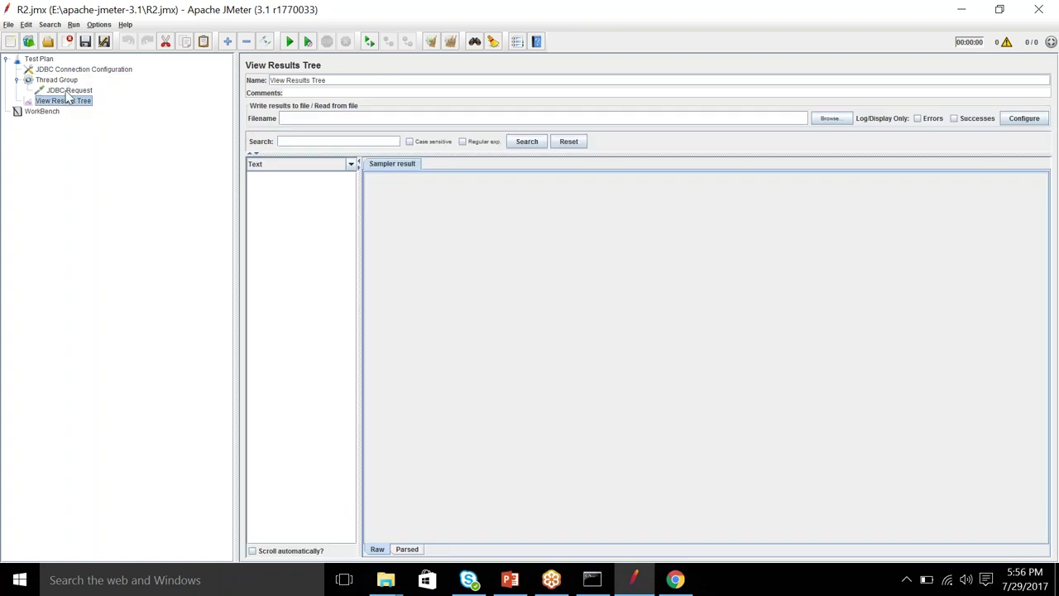
click(69, 92)
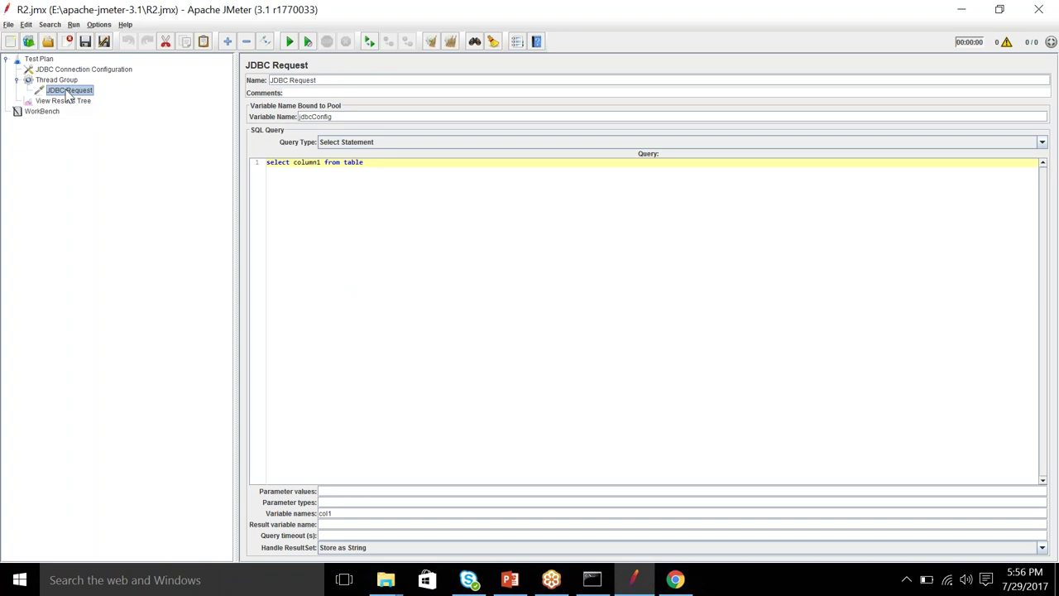
click(63, 101)
click(52, 110)
click(53, 101)
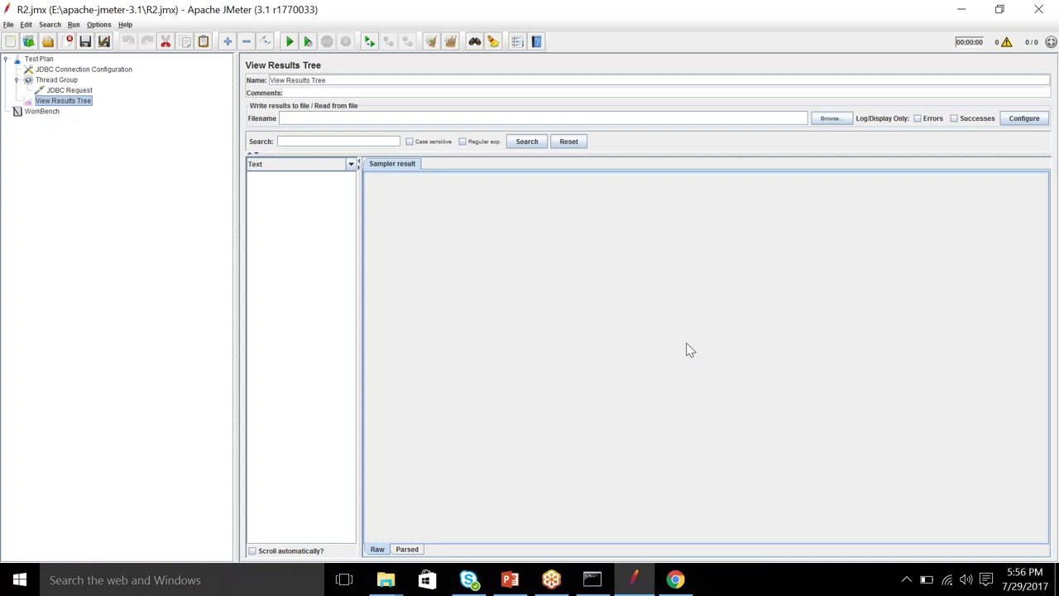